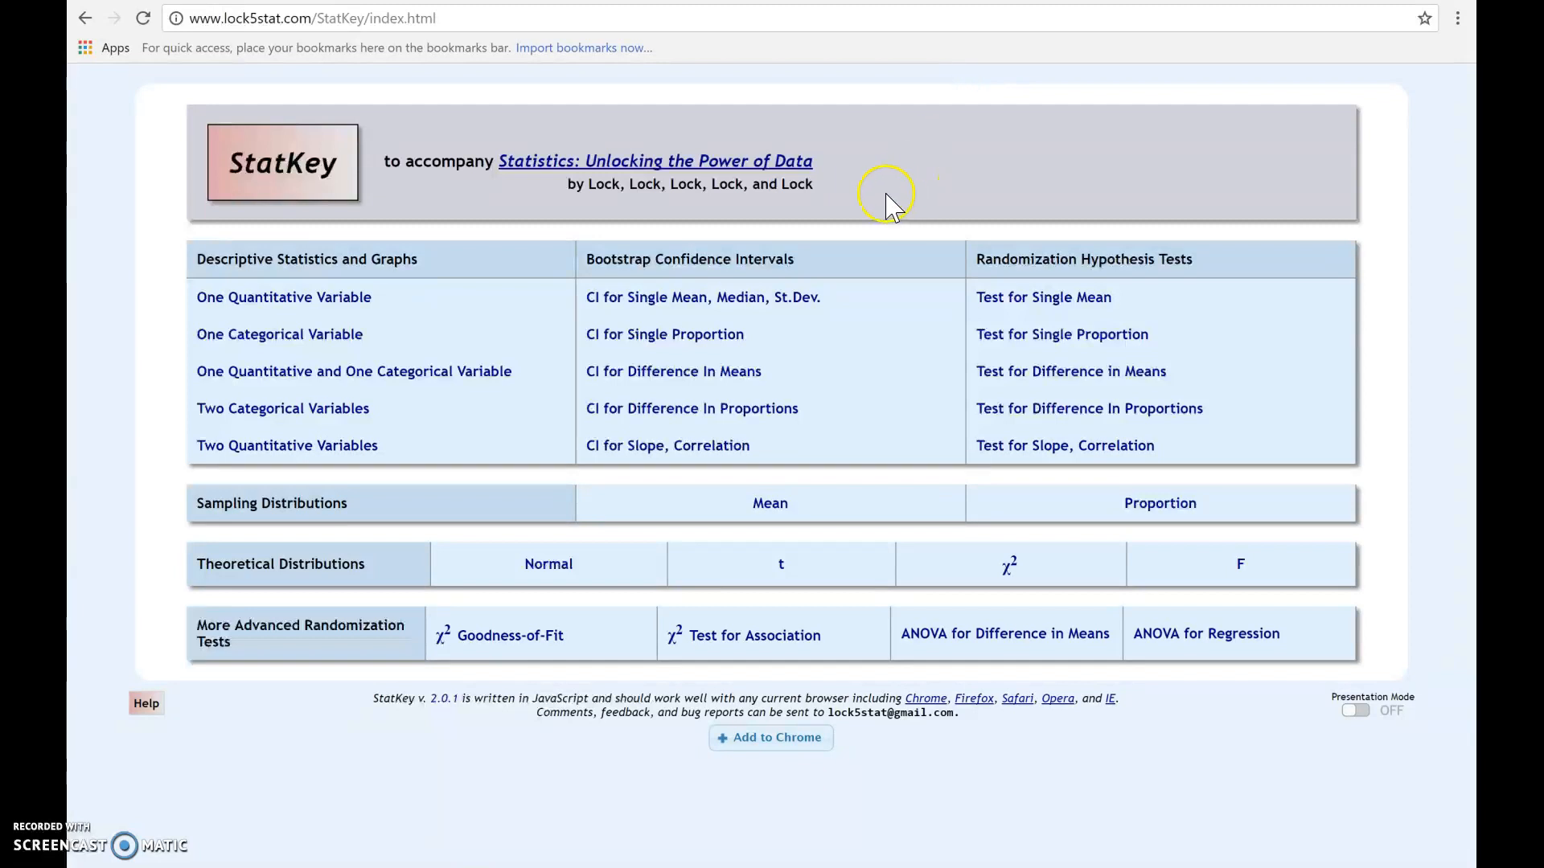
Open the bootstrap confidence interval tool for a single mean, median or standard deviation
{"action": "left_click_drag", "start_coordinate": [588, 259], "coordinate": [820, 255]}
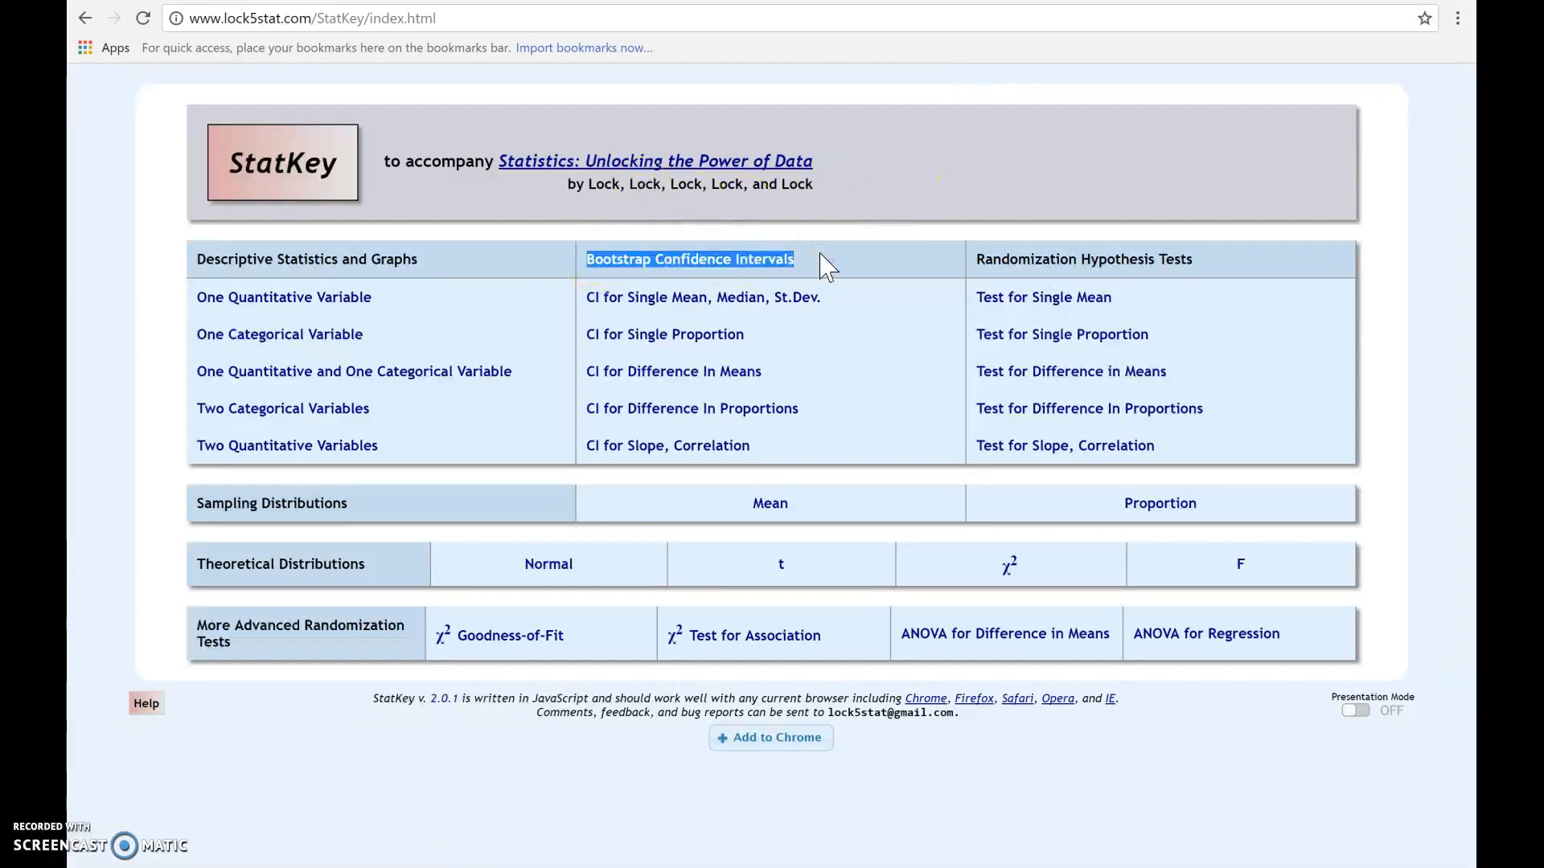
{"action": "left_click", "coordinate": [820, 256]}
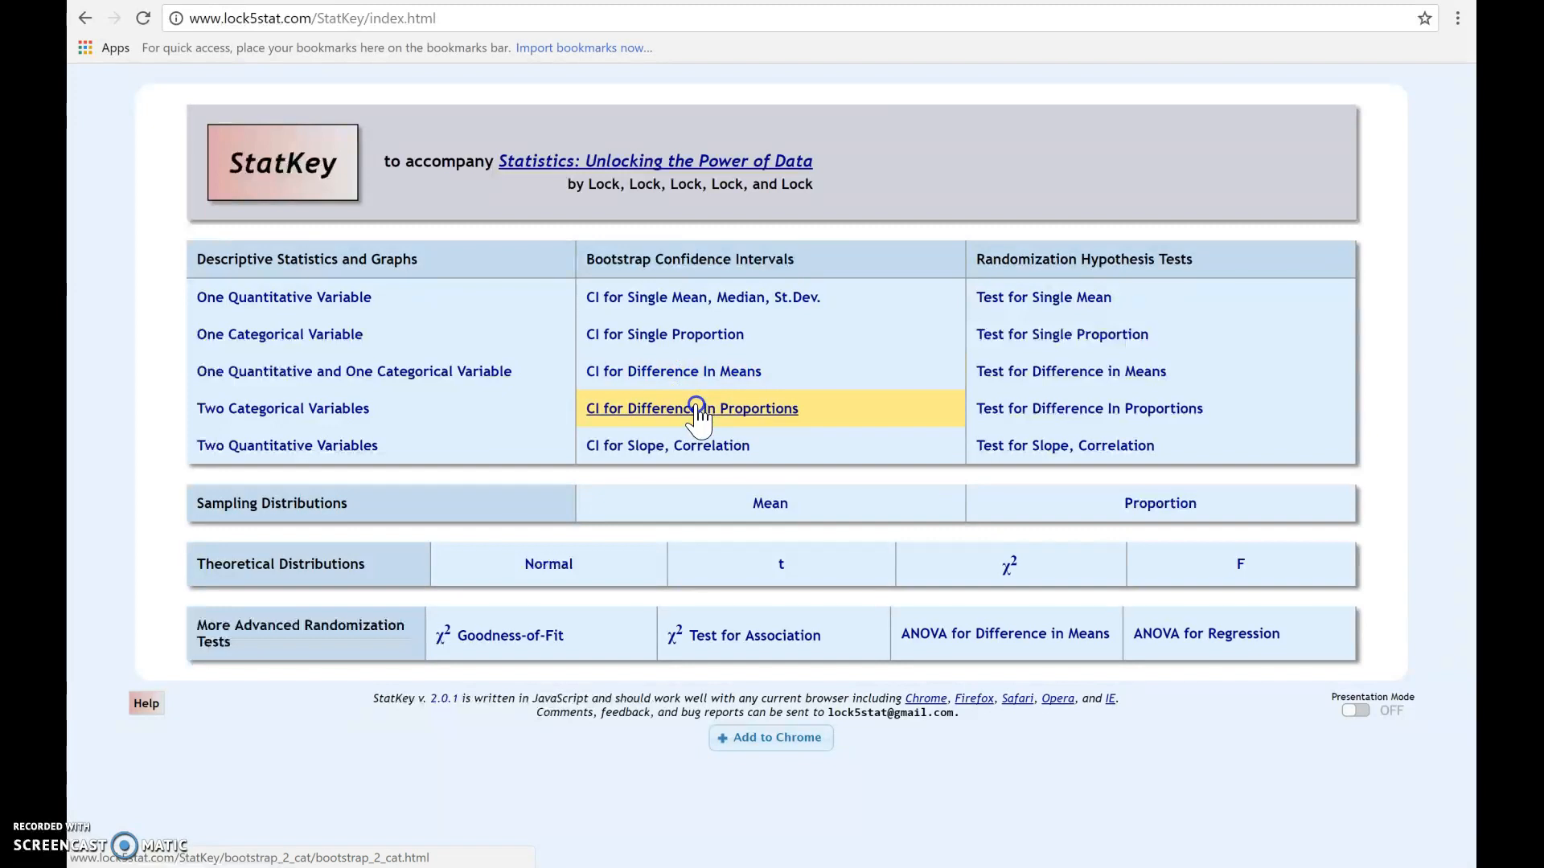
{"action": "left_click", "coordinate": [735, 297]}
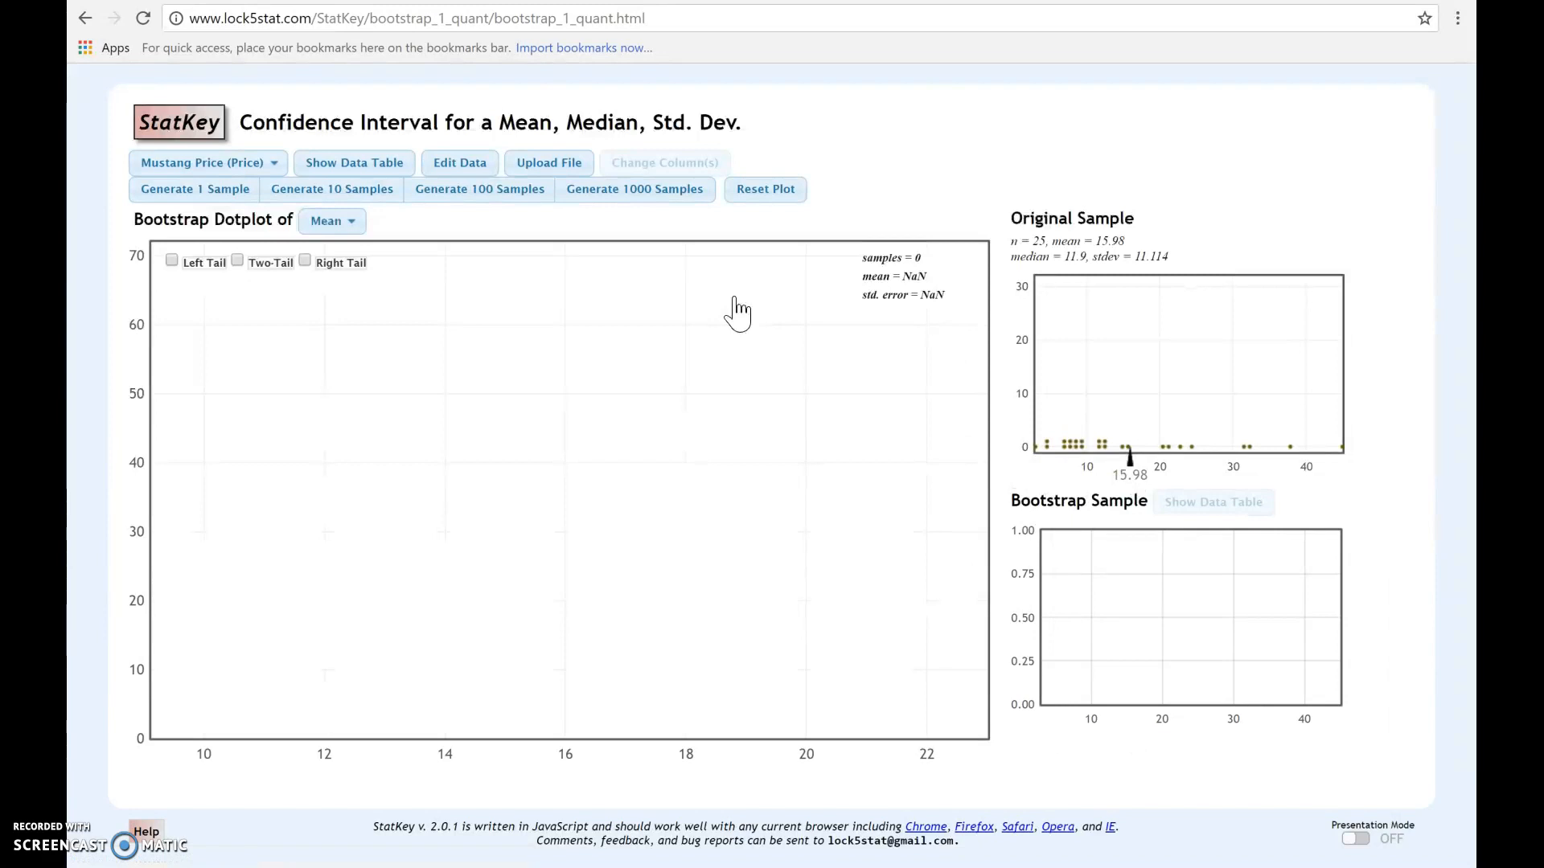
Look through the list of built-in datasets, keeping Mustang Price (Price), and review the original sample
{"action": "left_click", "coordinate": [245, 165]}
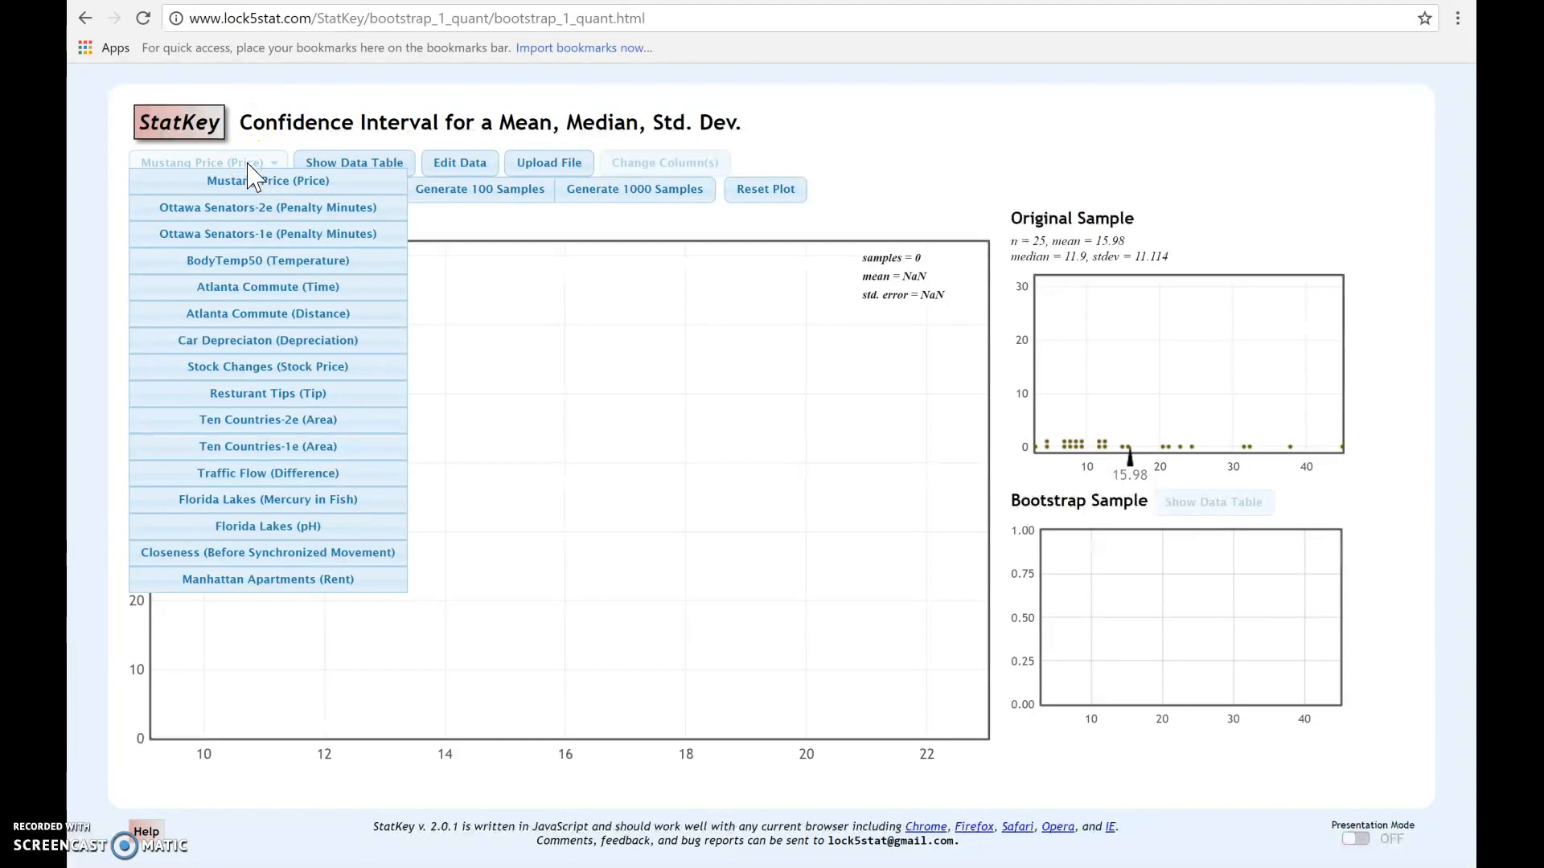
{"action": "left_click", "coordinate": [248, 163]}
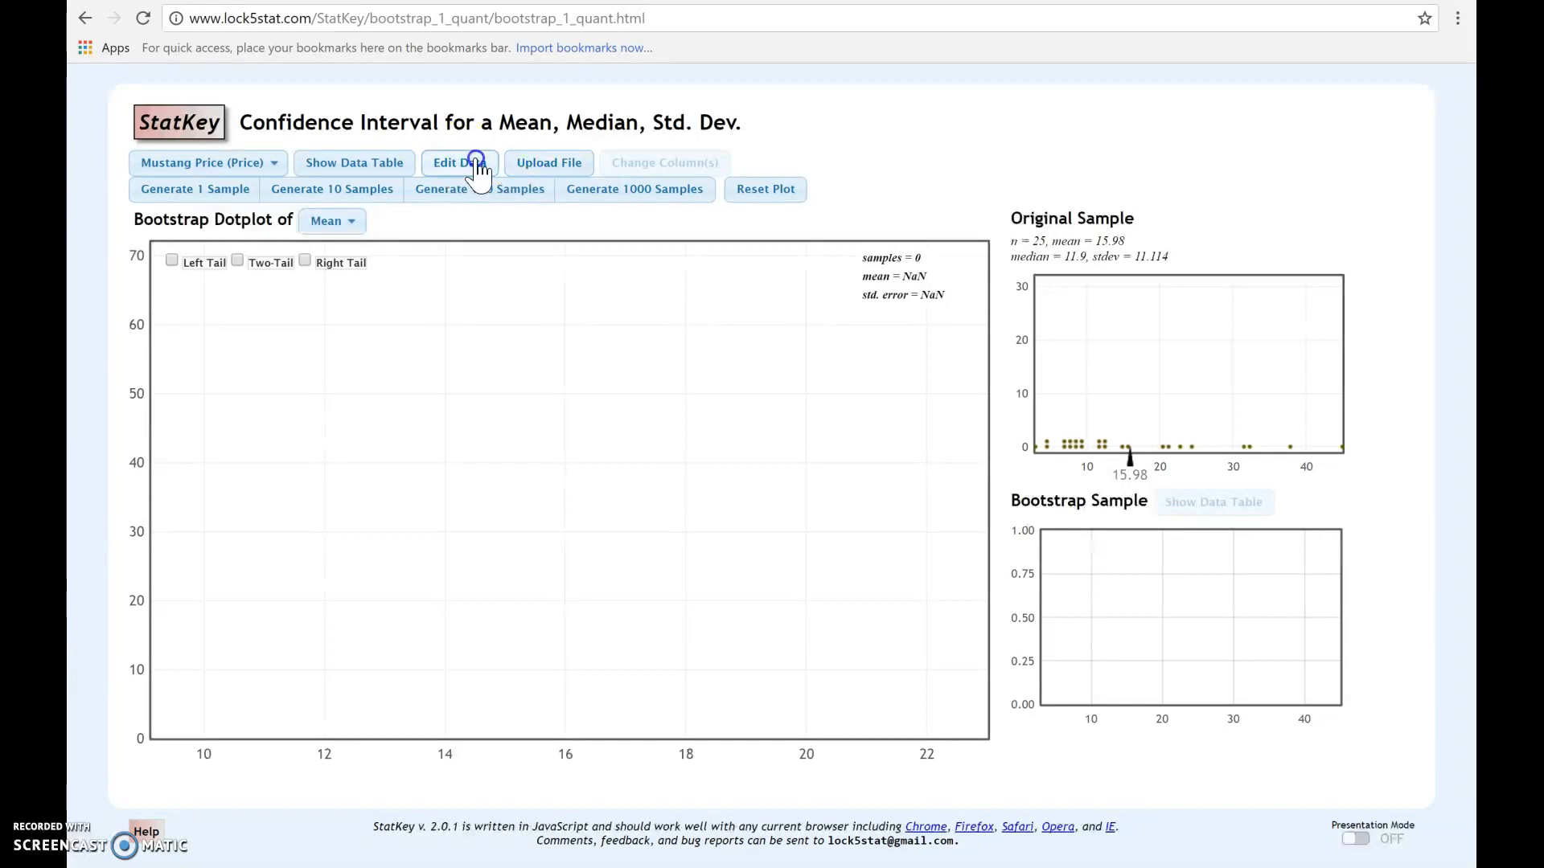
{"action": "left_click", "coordinate": [246, 163]}
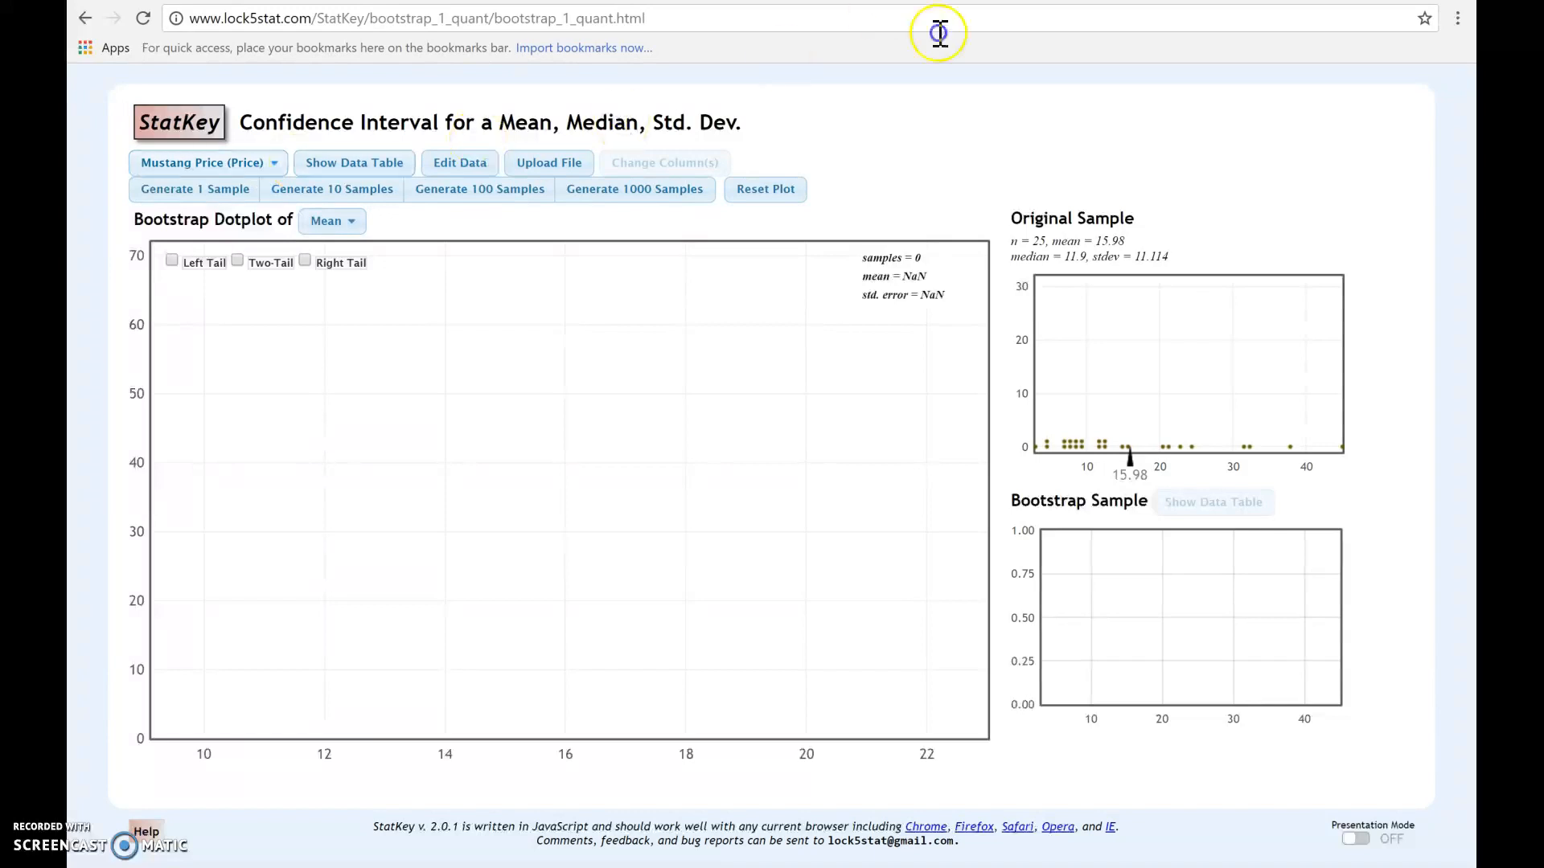
{"action": "left_click", "coordinate": [1122, 463]}
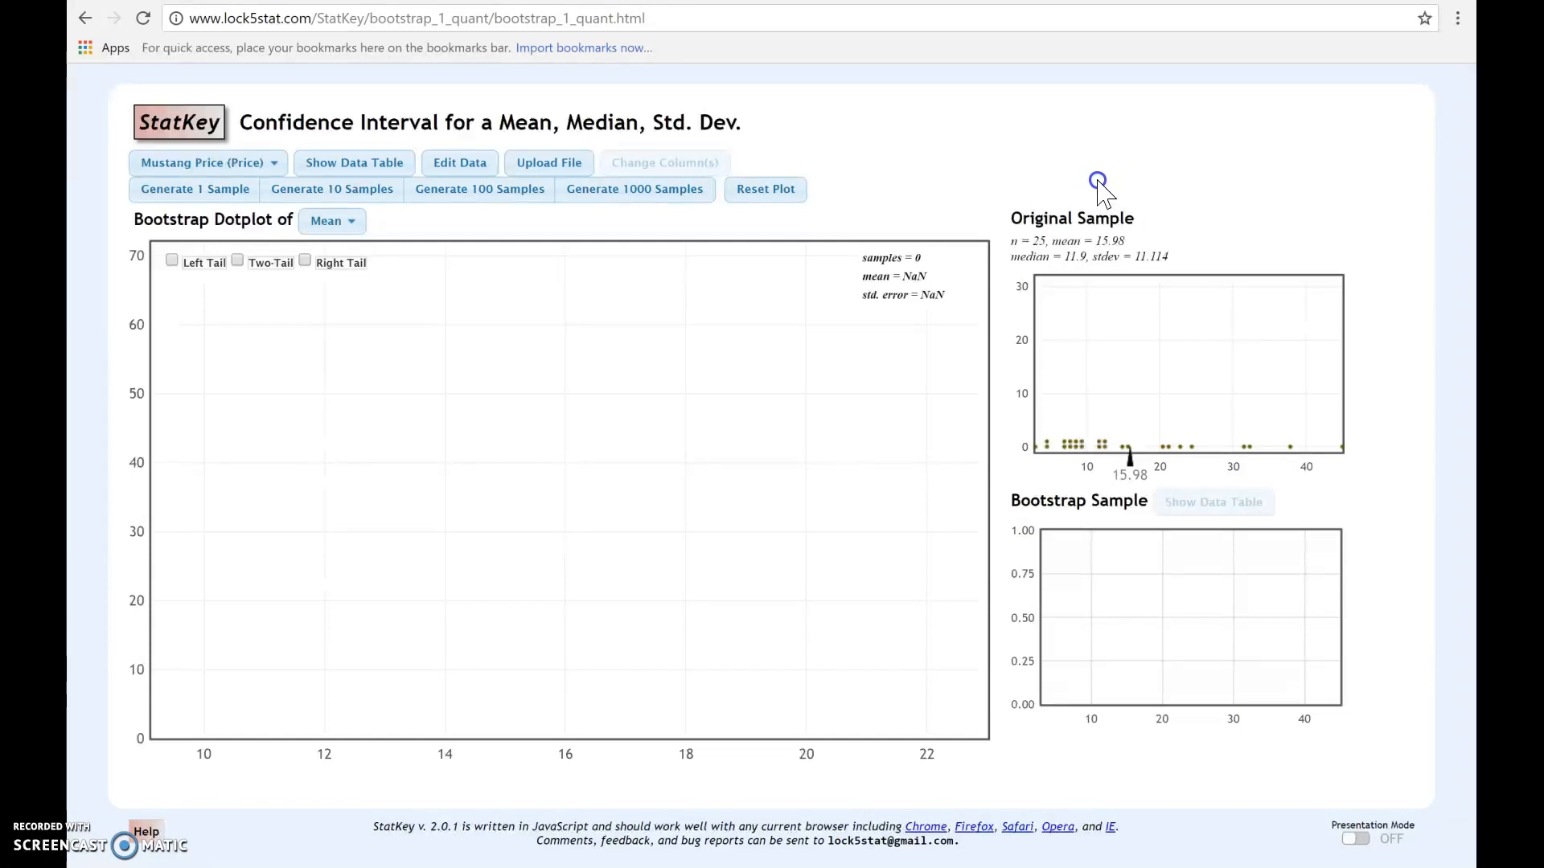
Generate one bootstrap sample from the Mustang Price data and examine its summary statistics
{"action": "left_click", "coordinate": [216, 202]}
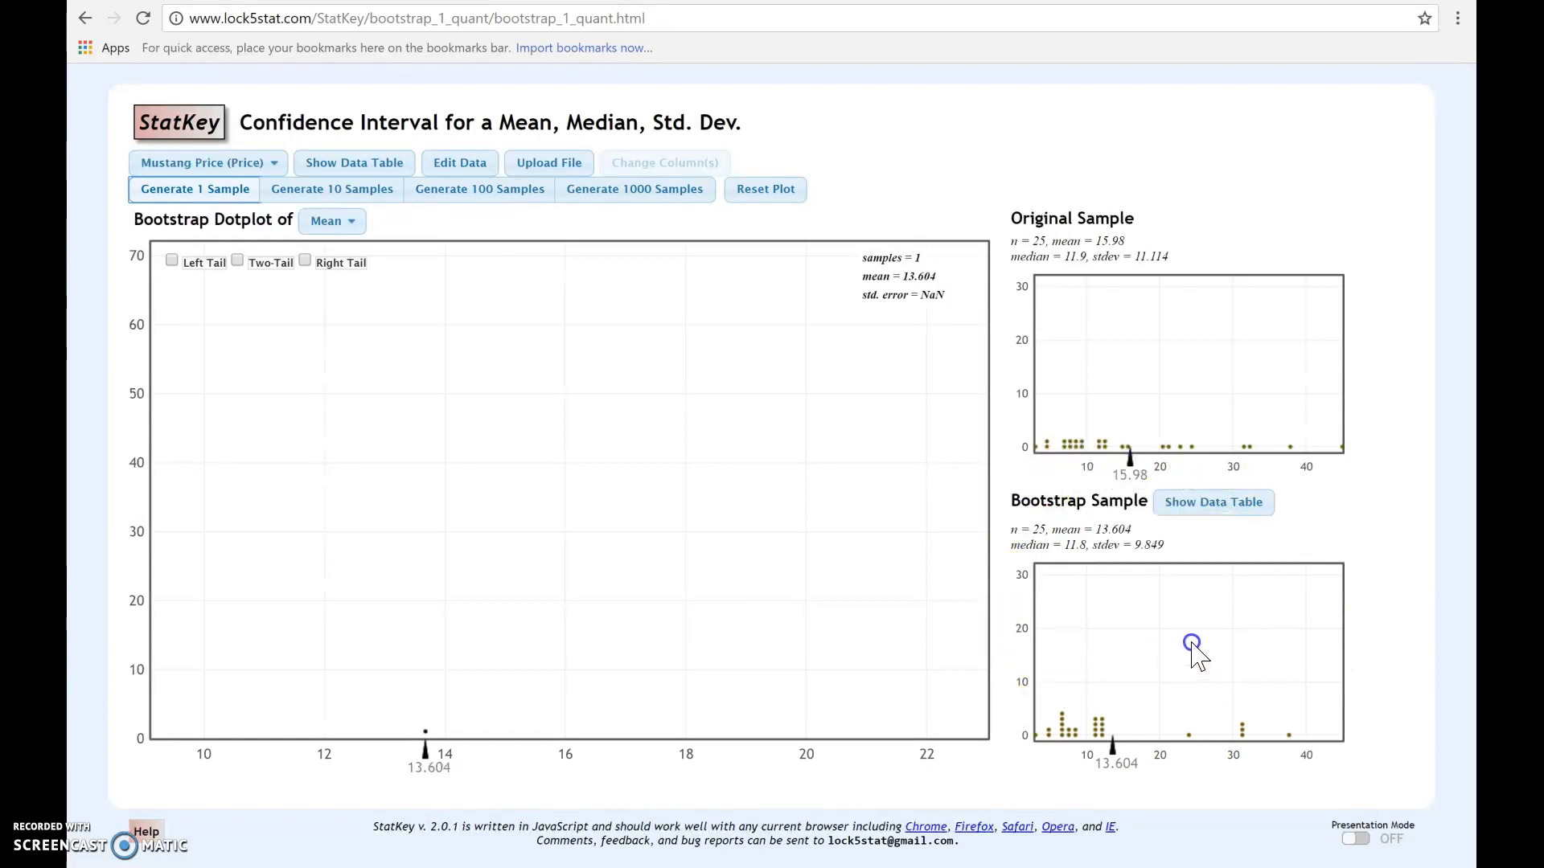
{"action": "left_click", "coordinate": [1042, 528]}
{"action": "left_click_drag", "start_coordinate": [1043, 528], "coordinate": [1034, 527]}
{"action": "left_click", "coordinate": [1007, 577]}
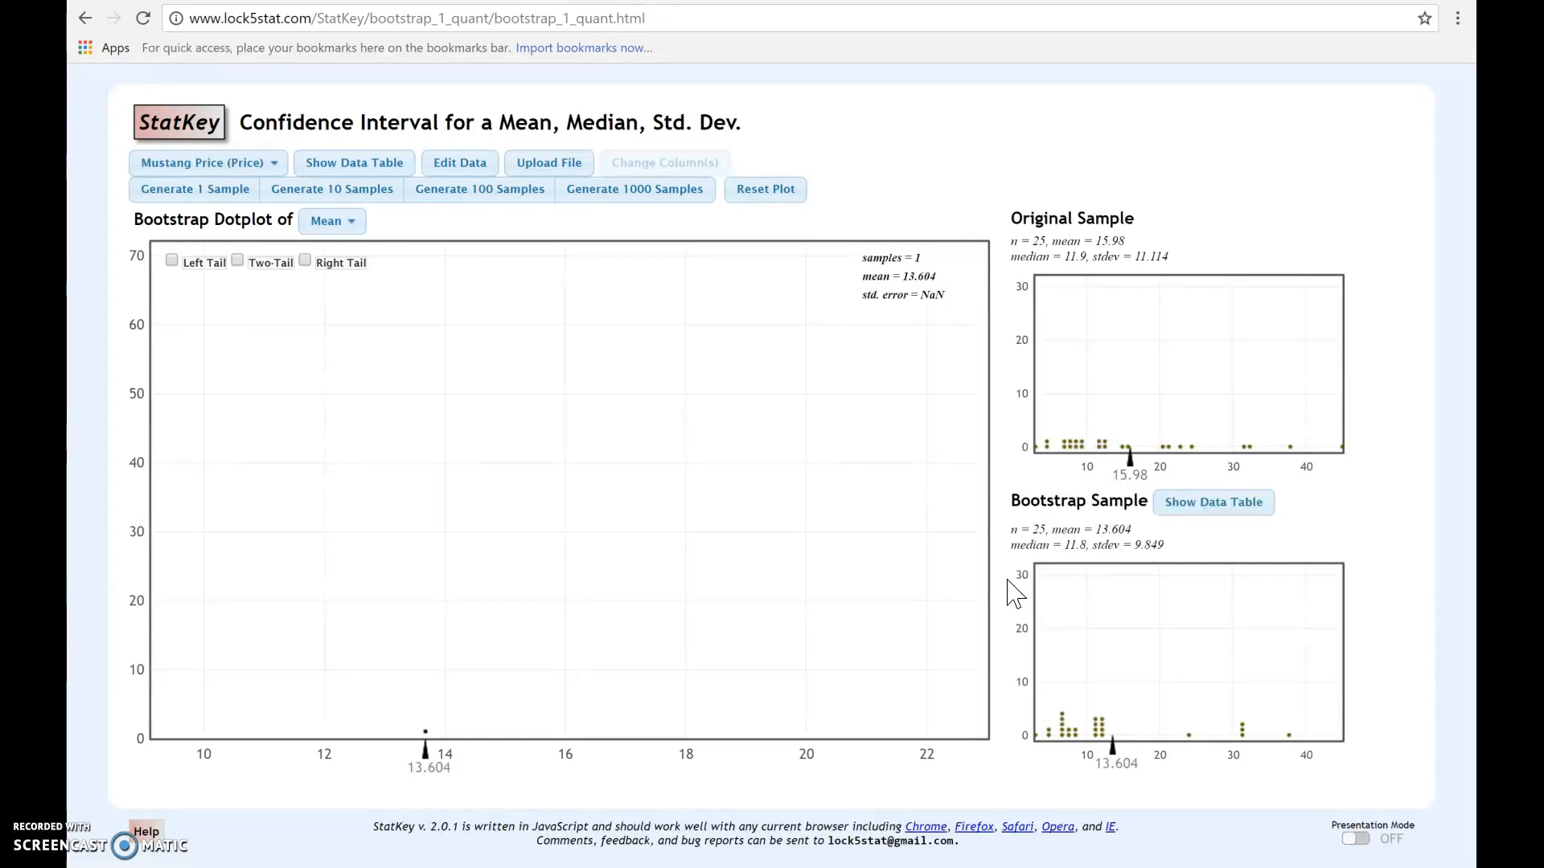
{"action": "left_click", "coordinate": [1053, 553]}
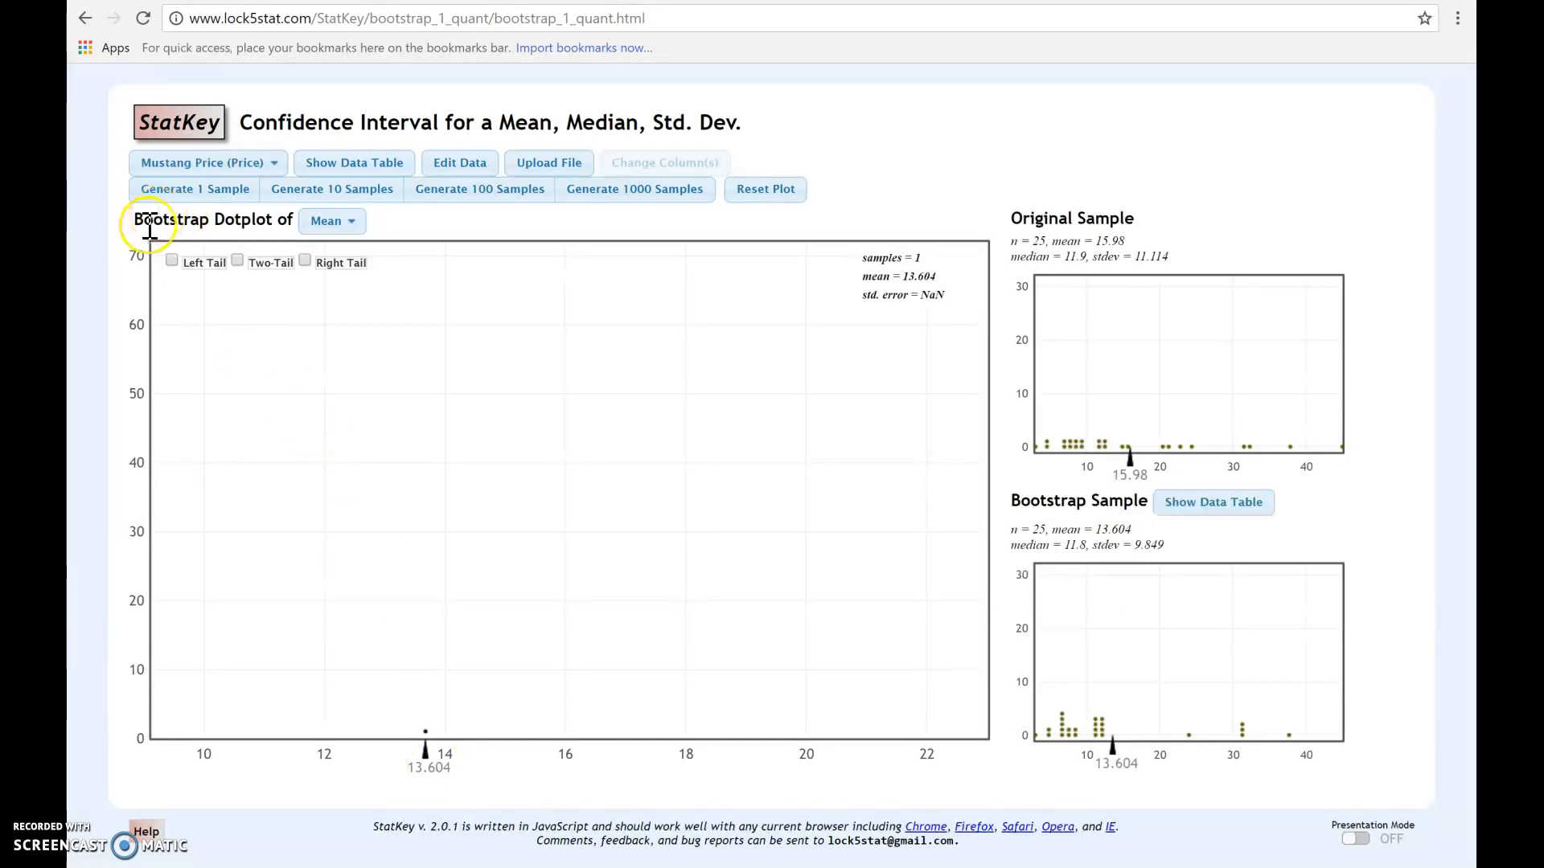
Keep Mean as the plotted statistic, generate one more bootstrap sample, and inspect the first sample's dot
{"action": "left_click", "coordinate": [345, 228]}
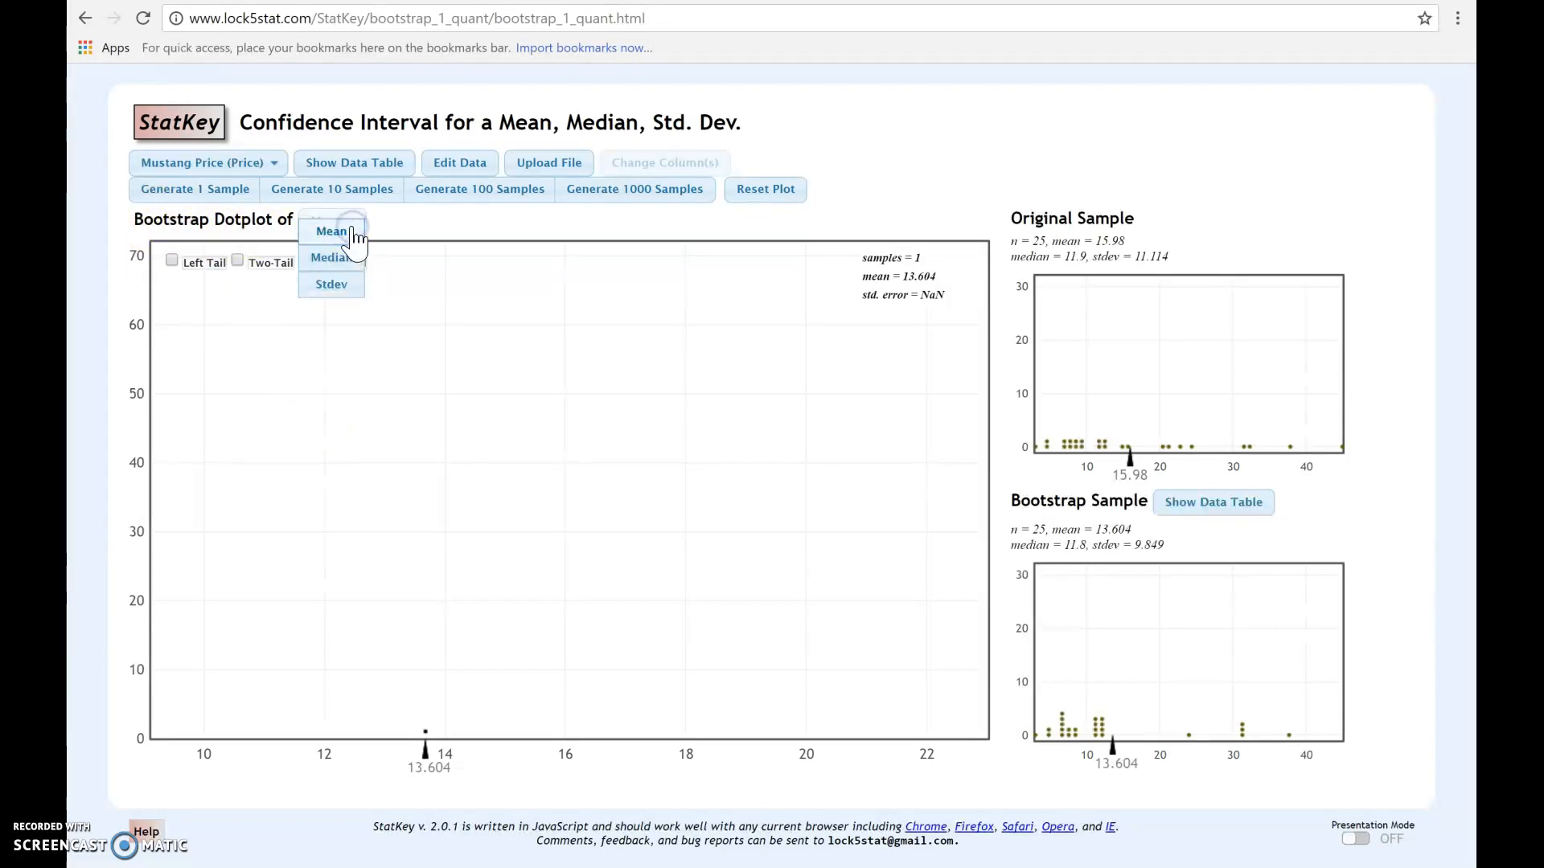
{"action": "left_click", "coordinate": [395, 225]}
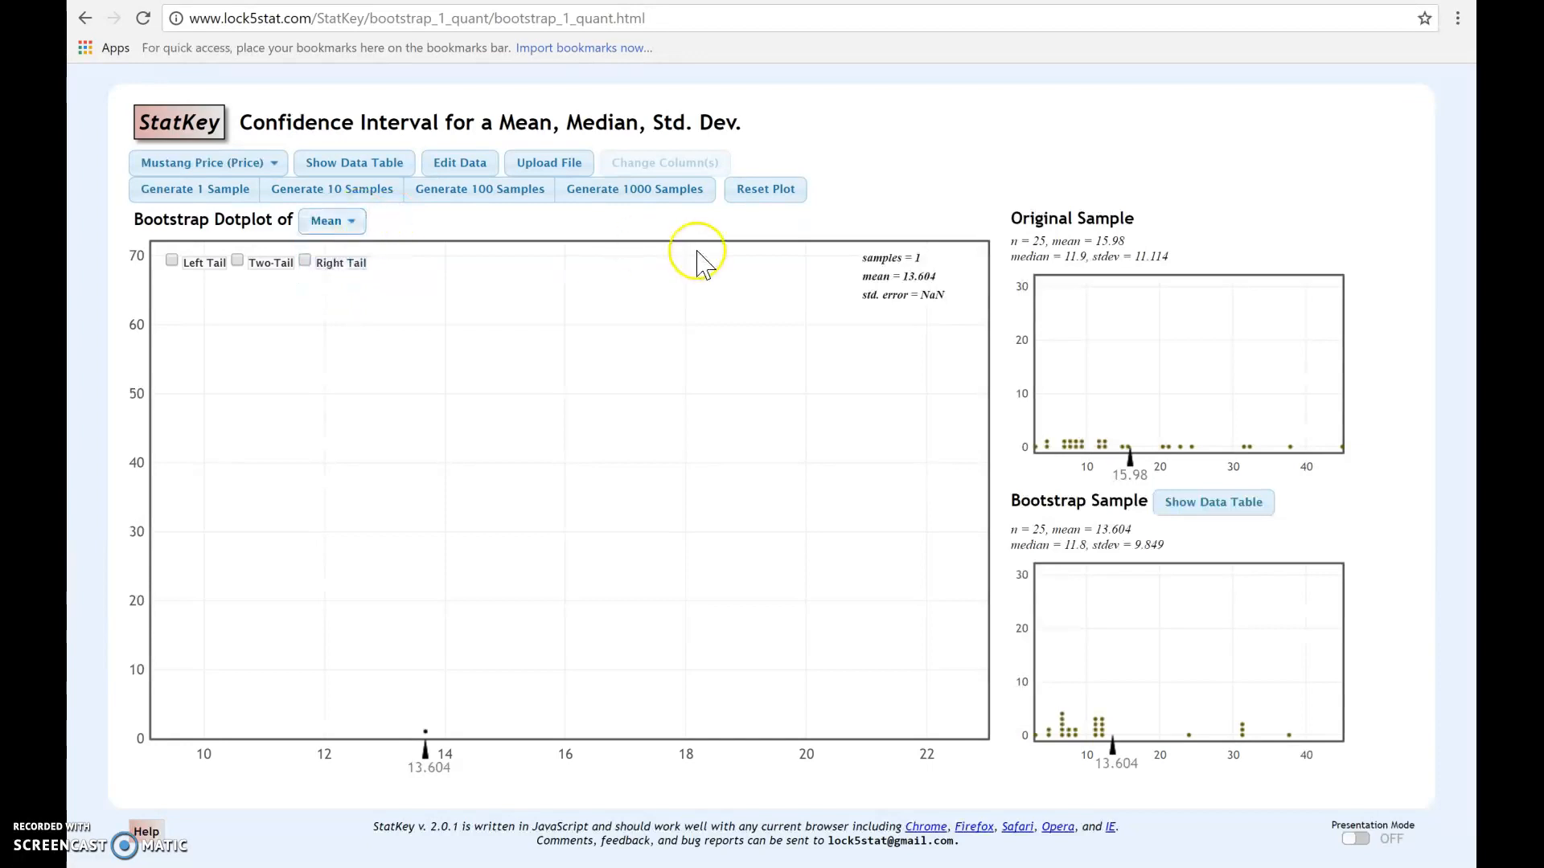
{"action": "left_click", "coordinate": [173, 193]}
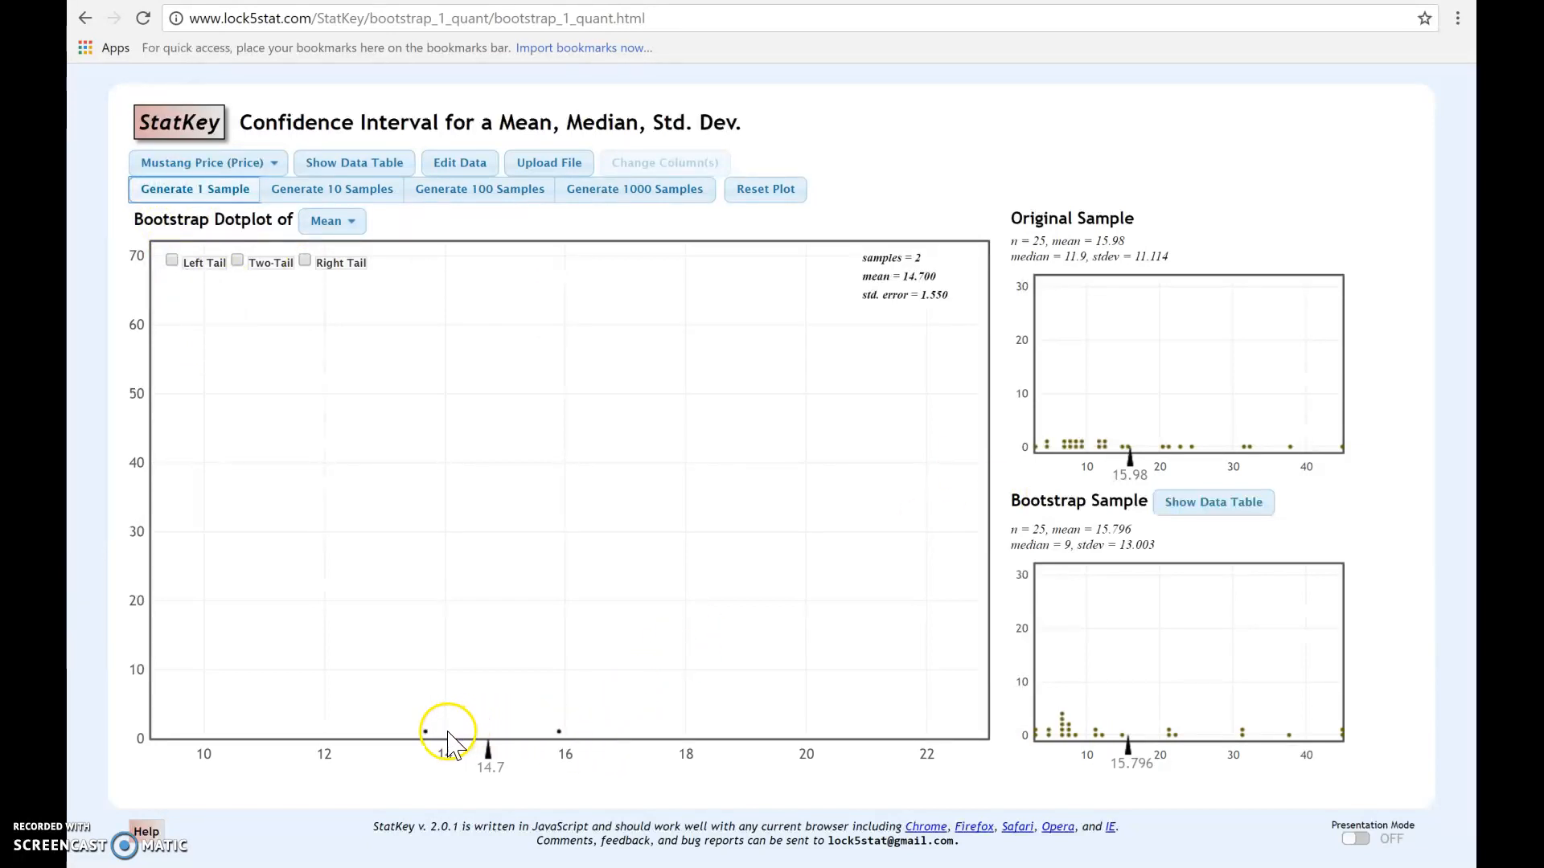
{"action": "mouse_move", "coordinate": [426, 733]}
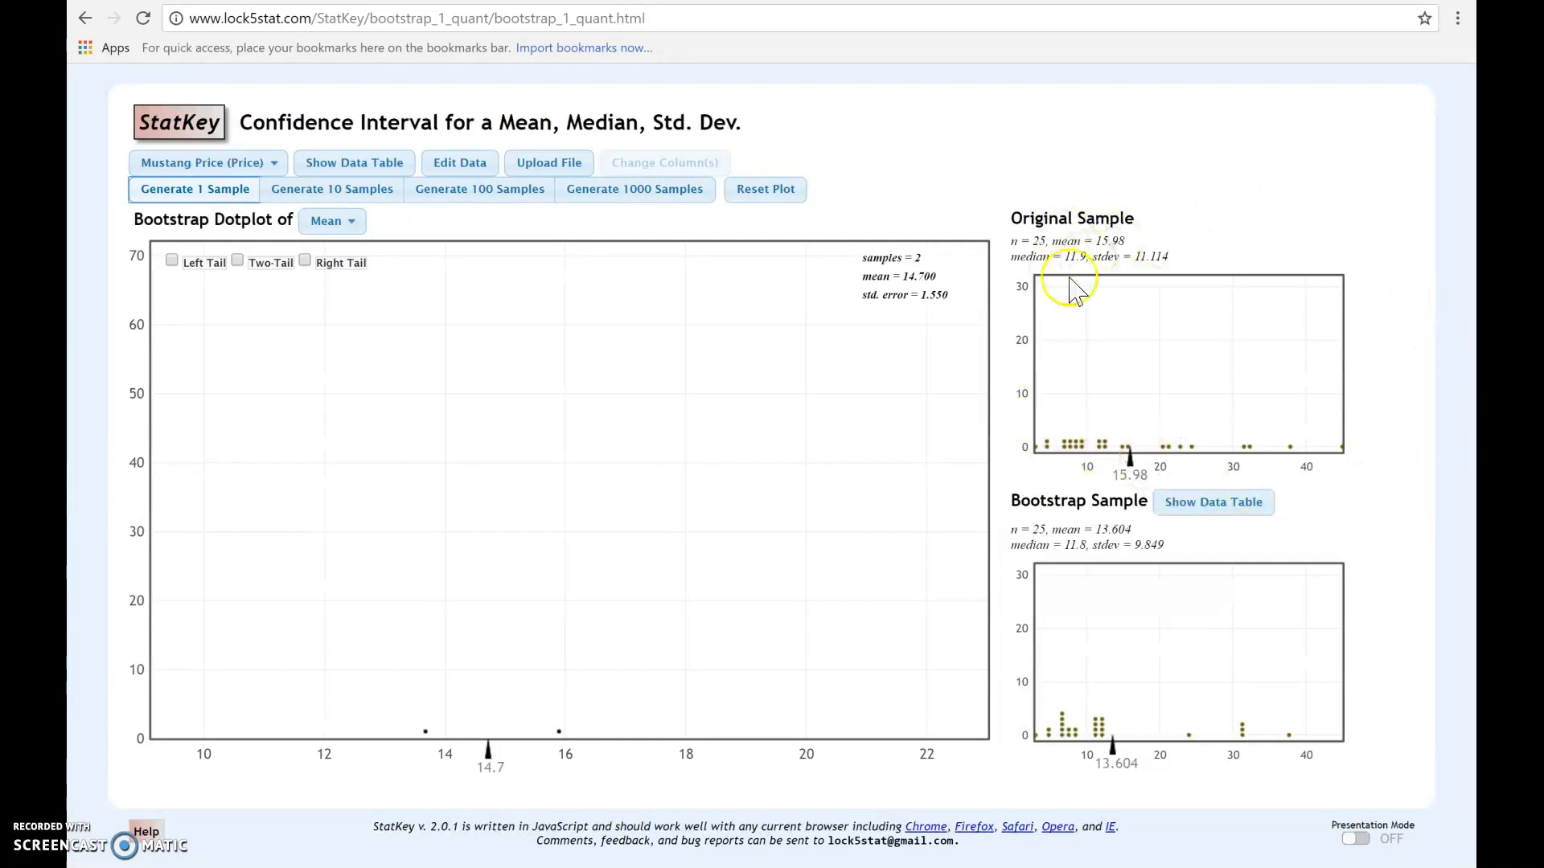
{"action": "mouse_move", "coordinate": [1064, 438]}
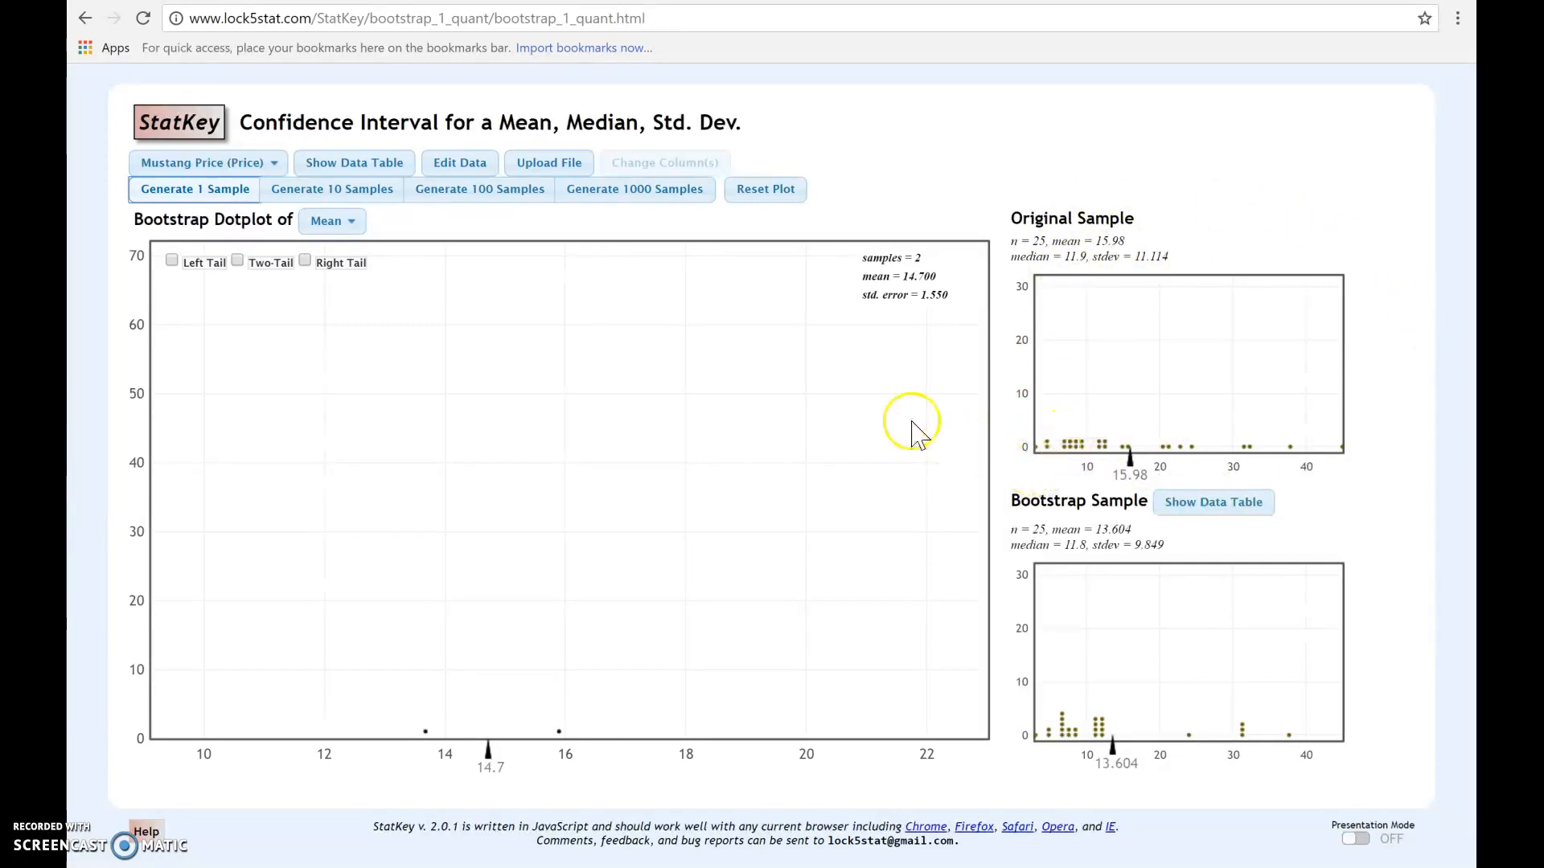
Add 3000 bootstrap samples to the dotplot in three batches of 1000
{"action": "left_click", "coordinate": [607, 200]}
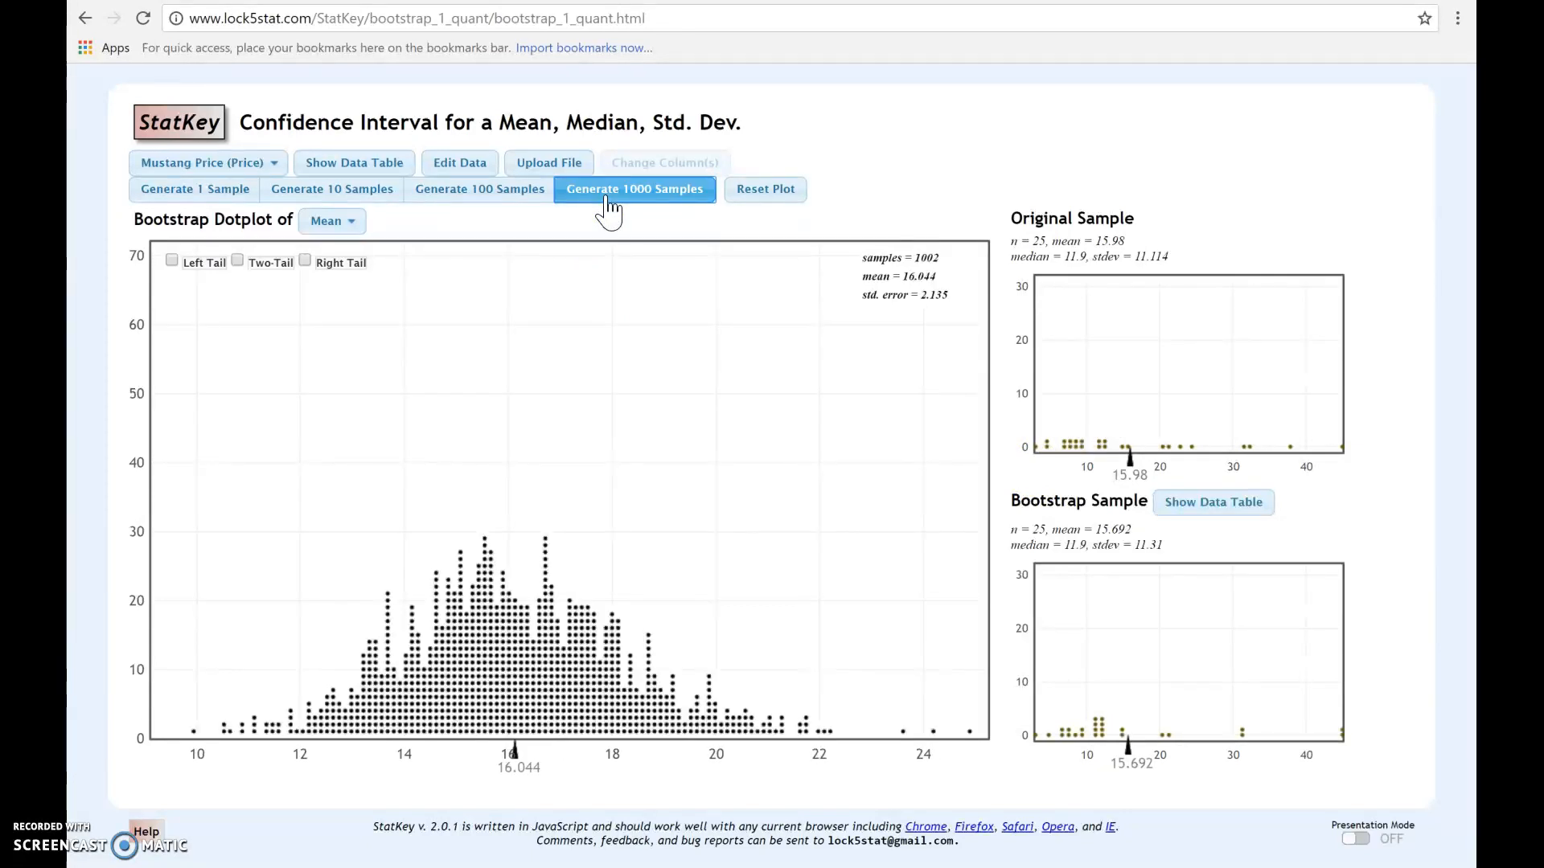
{"action": "left_click", "coordinate": [607, 199]}
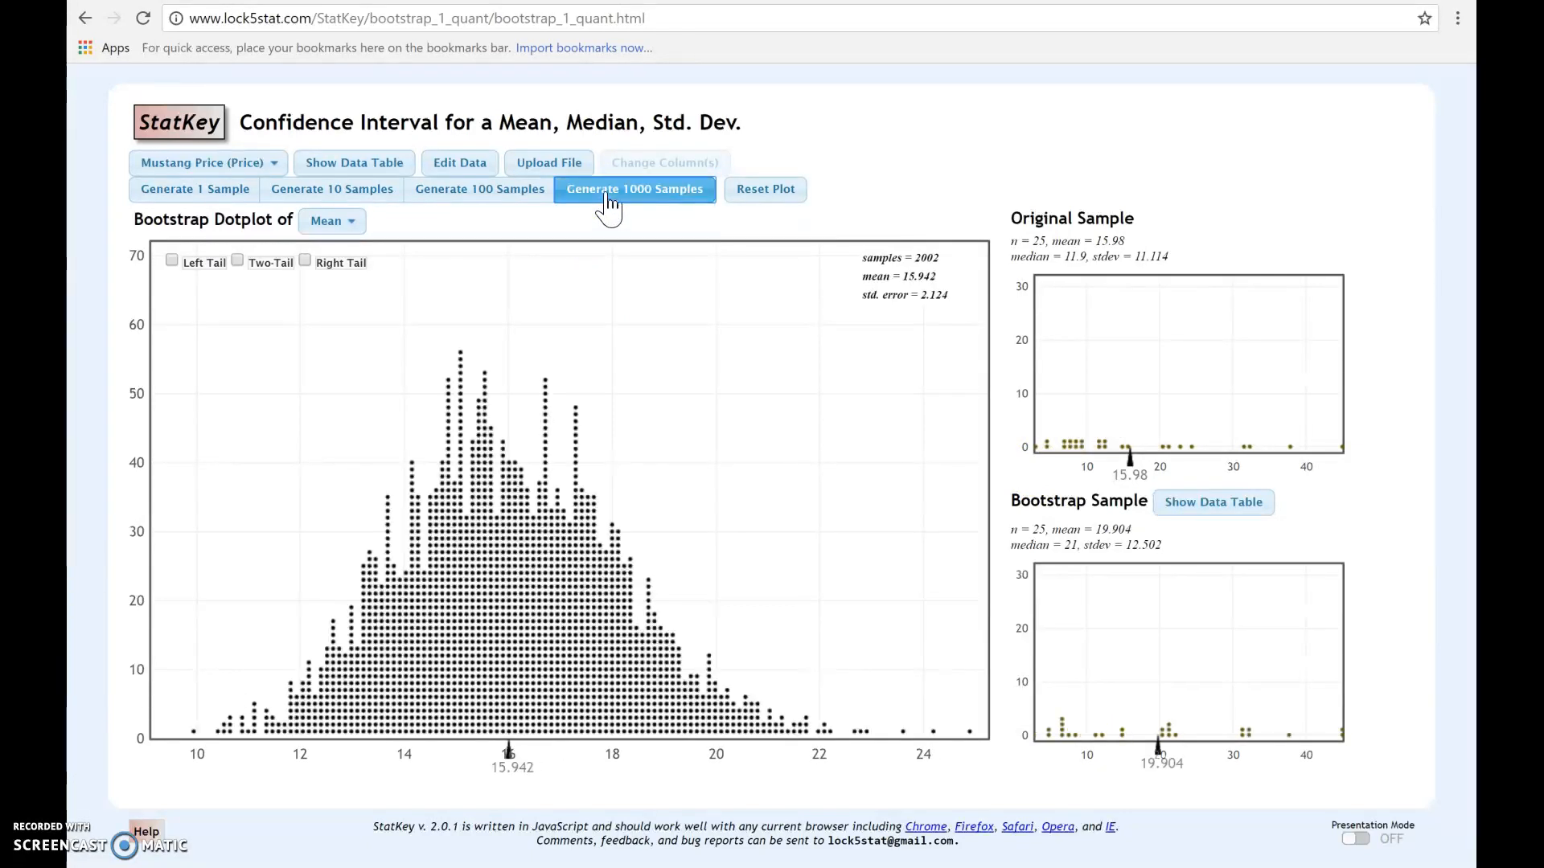
{"action": "left_click", "coordinate": [608, 201]}
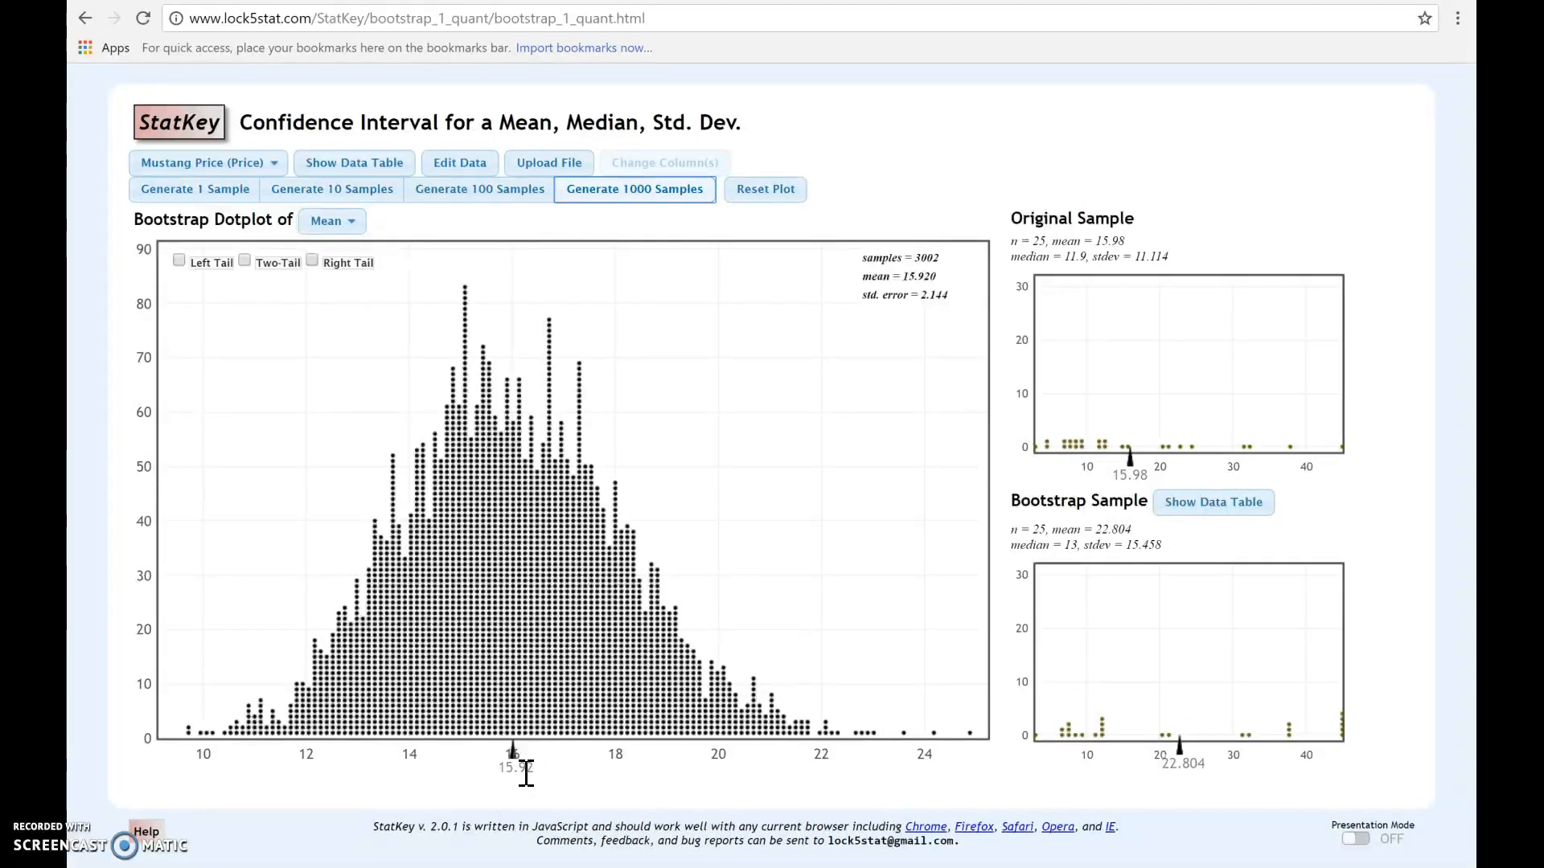
Compare the centre of the bootstrap distribution with the original sample mean and examine its standard error
{"action": "left_click", "coordinate": [537, 767]}
{"action": "left_click", "coordinate": [539, 768]}
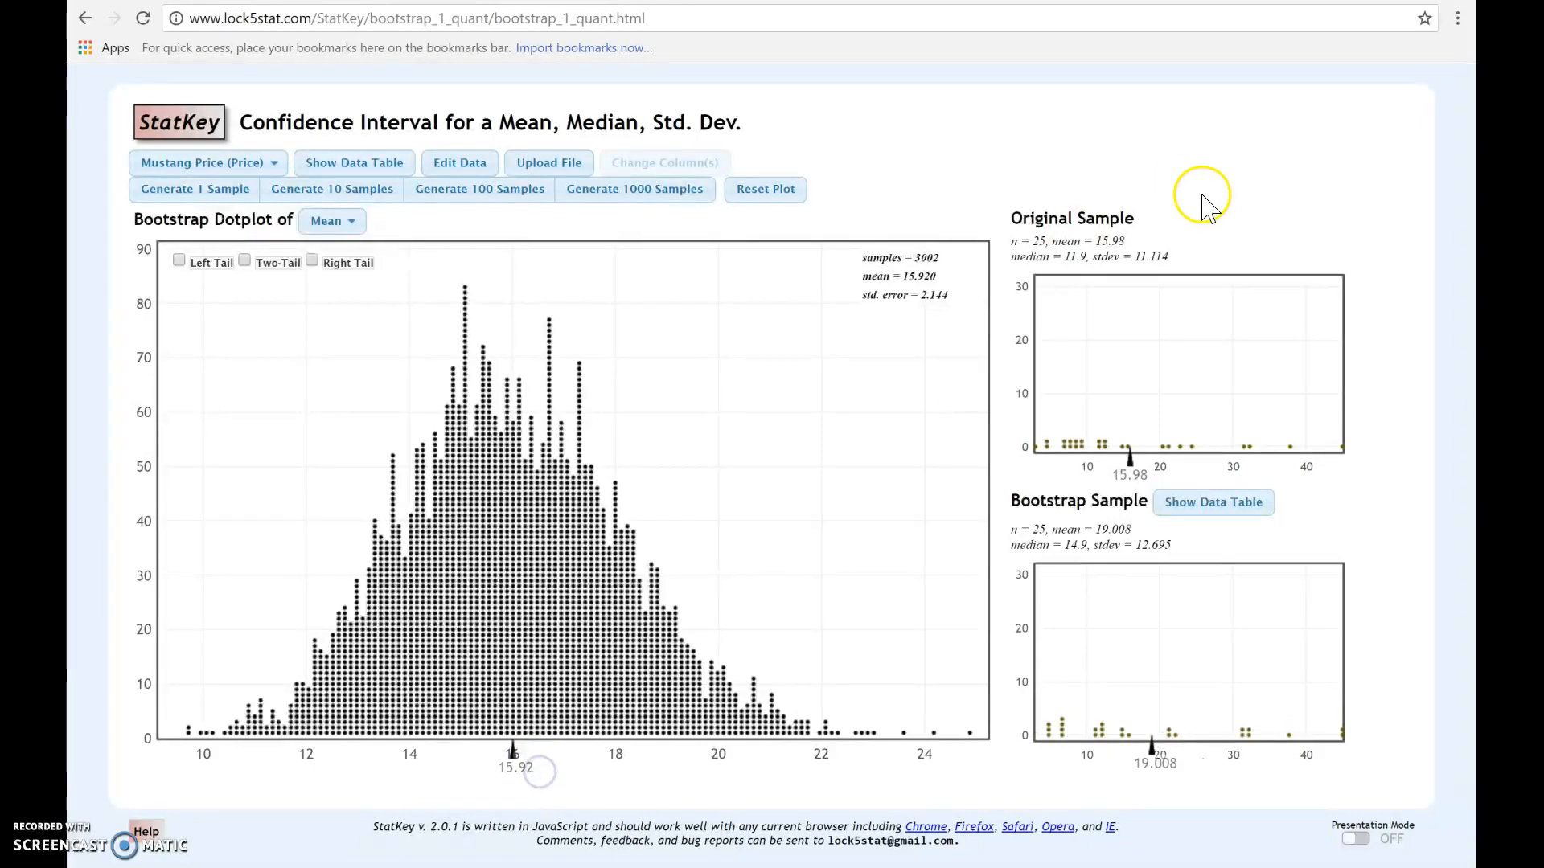
{"action": "left_click_drag", "start_coordinate": [1052, 241], "coordinate": [1127, 242]}
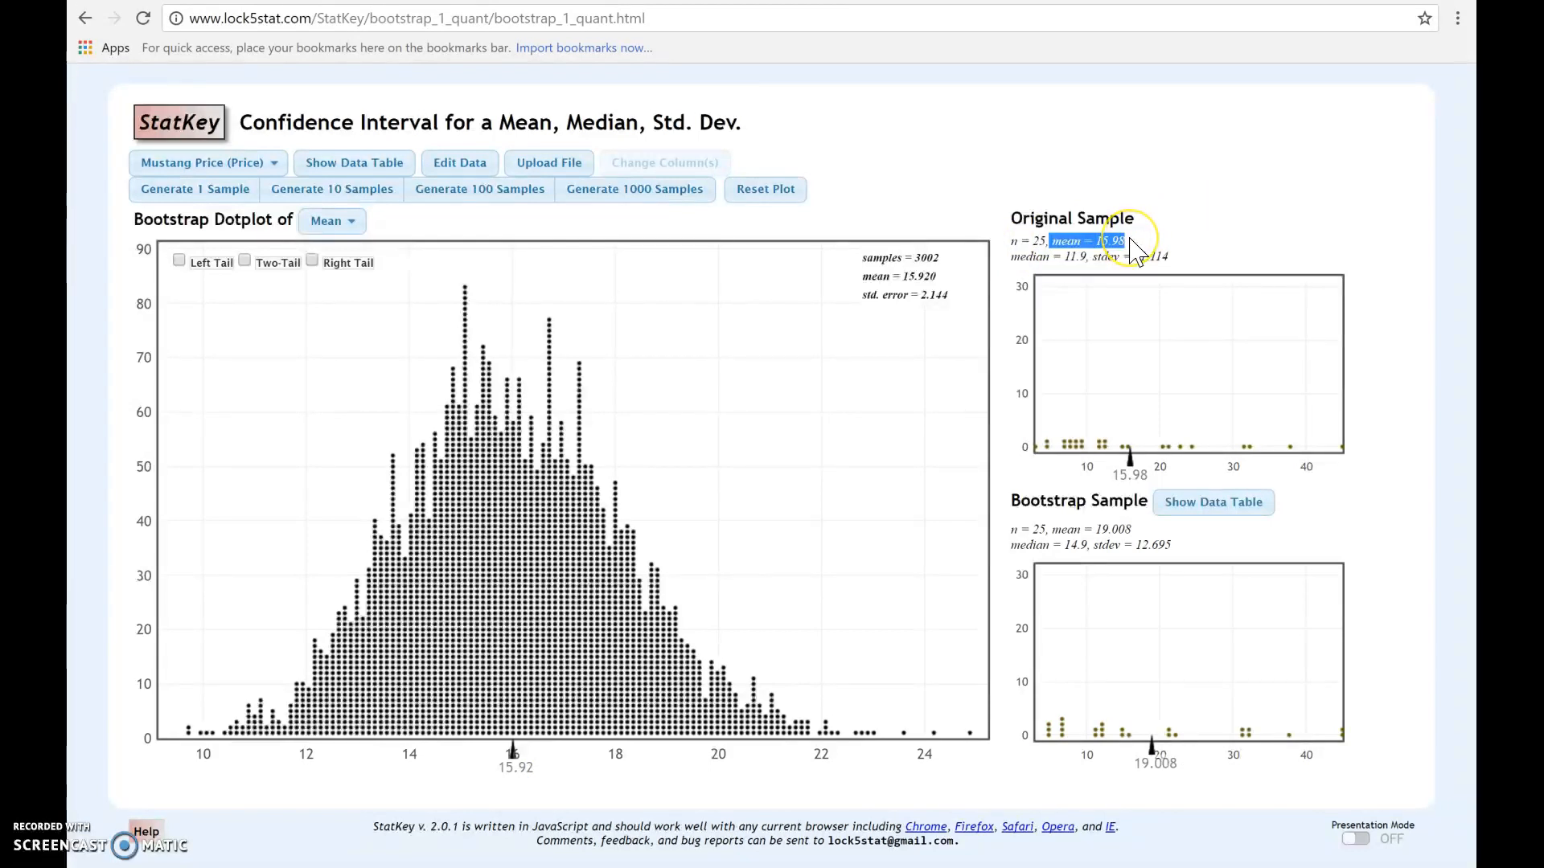
{"action": "left_click", "coordinate": [536, 723]}
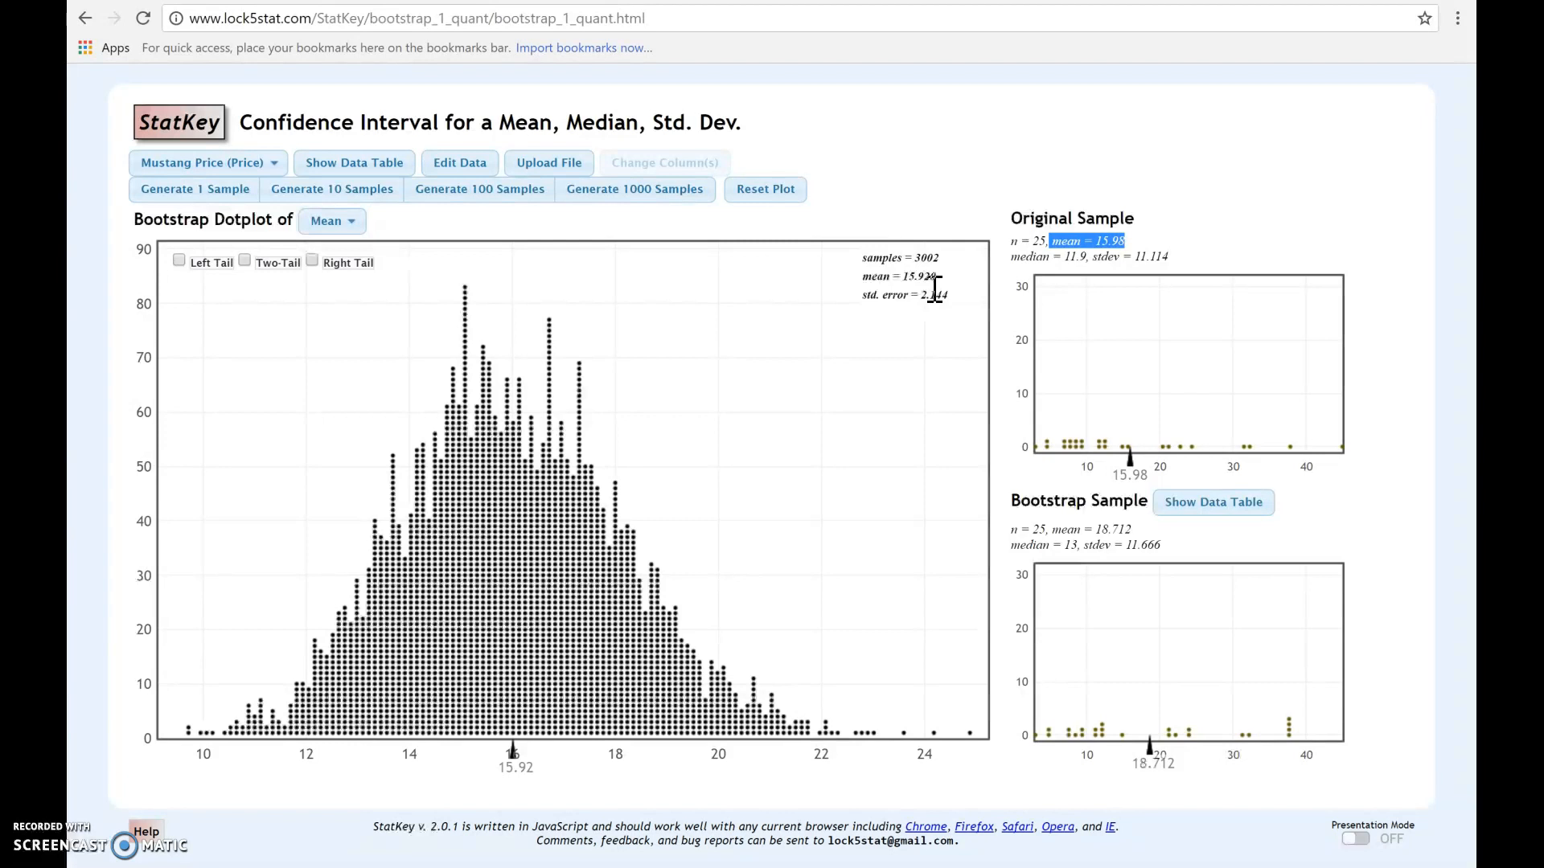
{"action": "left_click", "coordinate": [314, 589]}
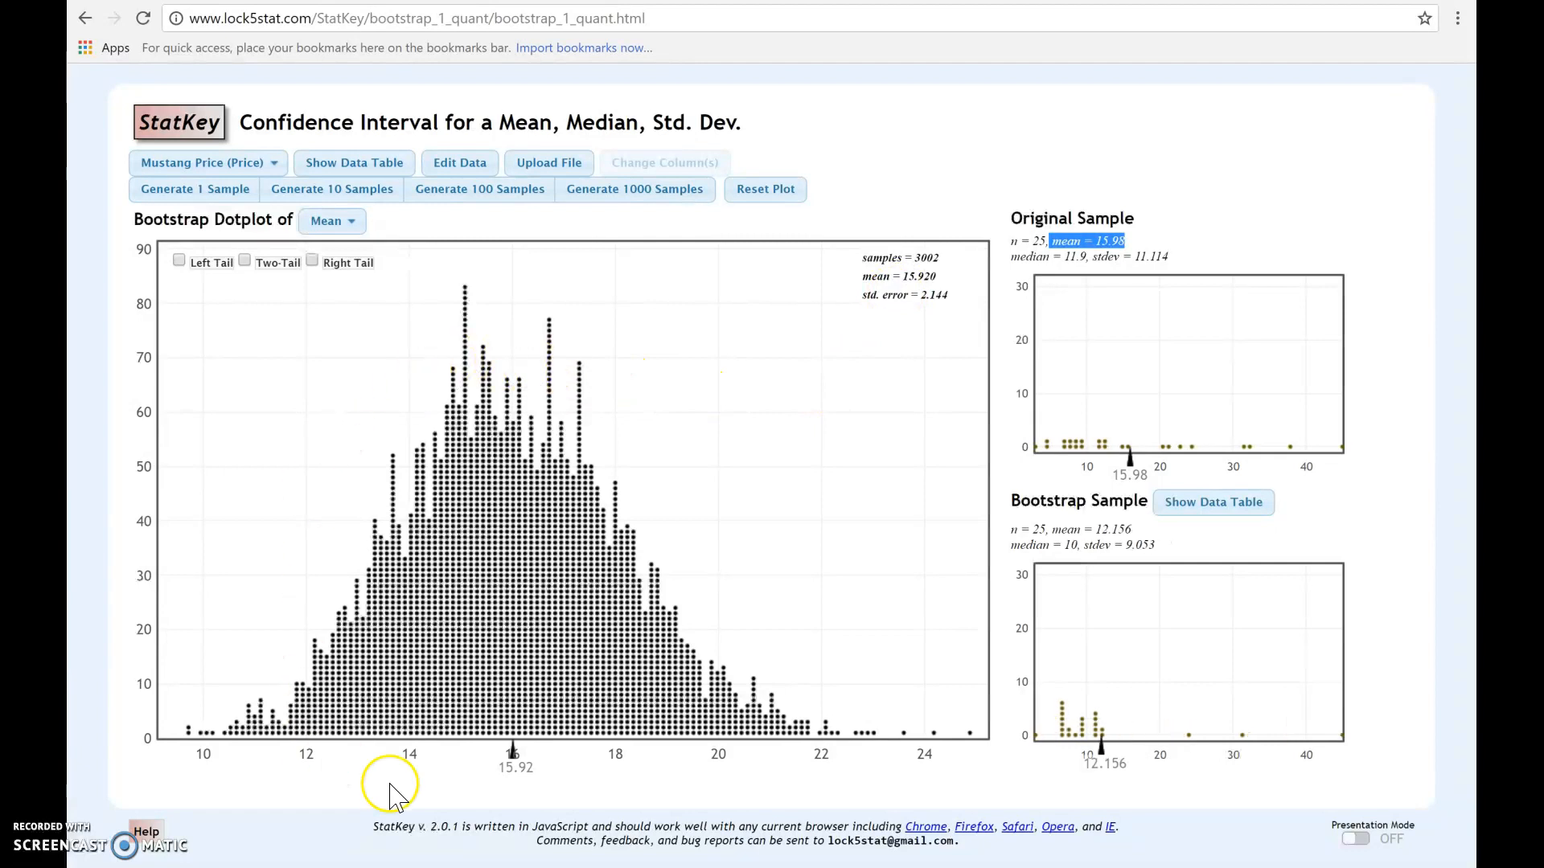
{"action": "left_click", "coordinate": [376, 492]}
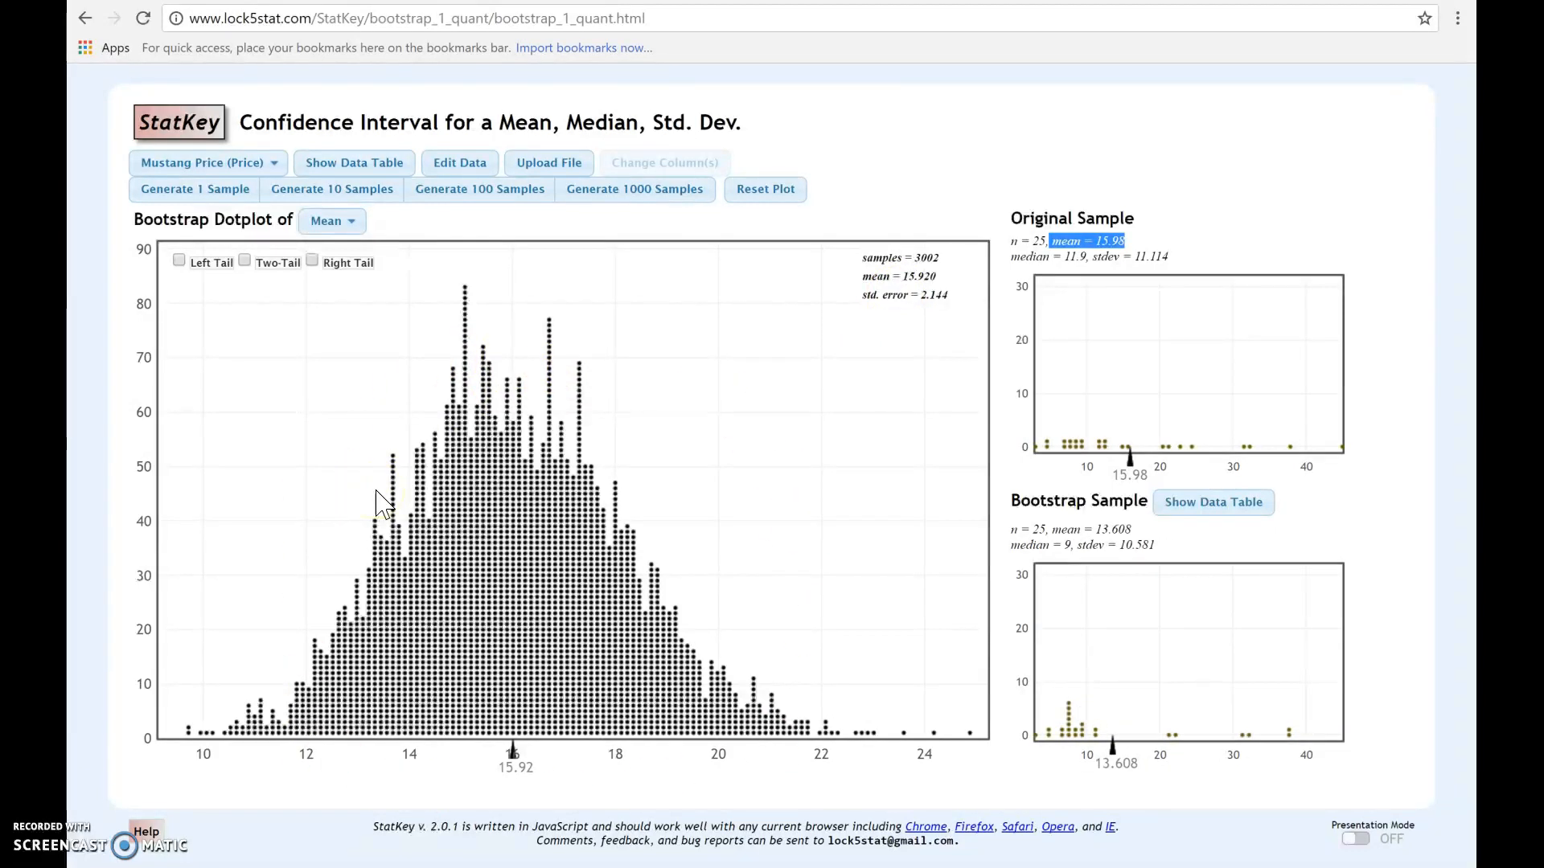
Turn on two-tail cutoffs for the bootstrap dotplot and examine the limits of the middle 0.950 interval
{"action": "left_click", "coordinate": [245, 261]}
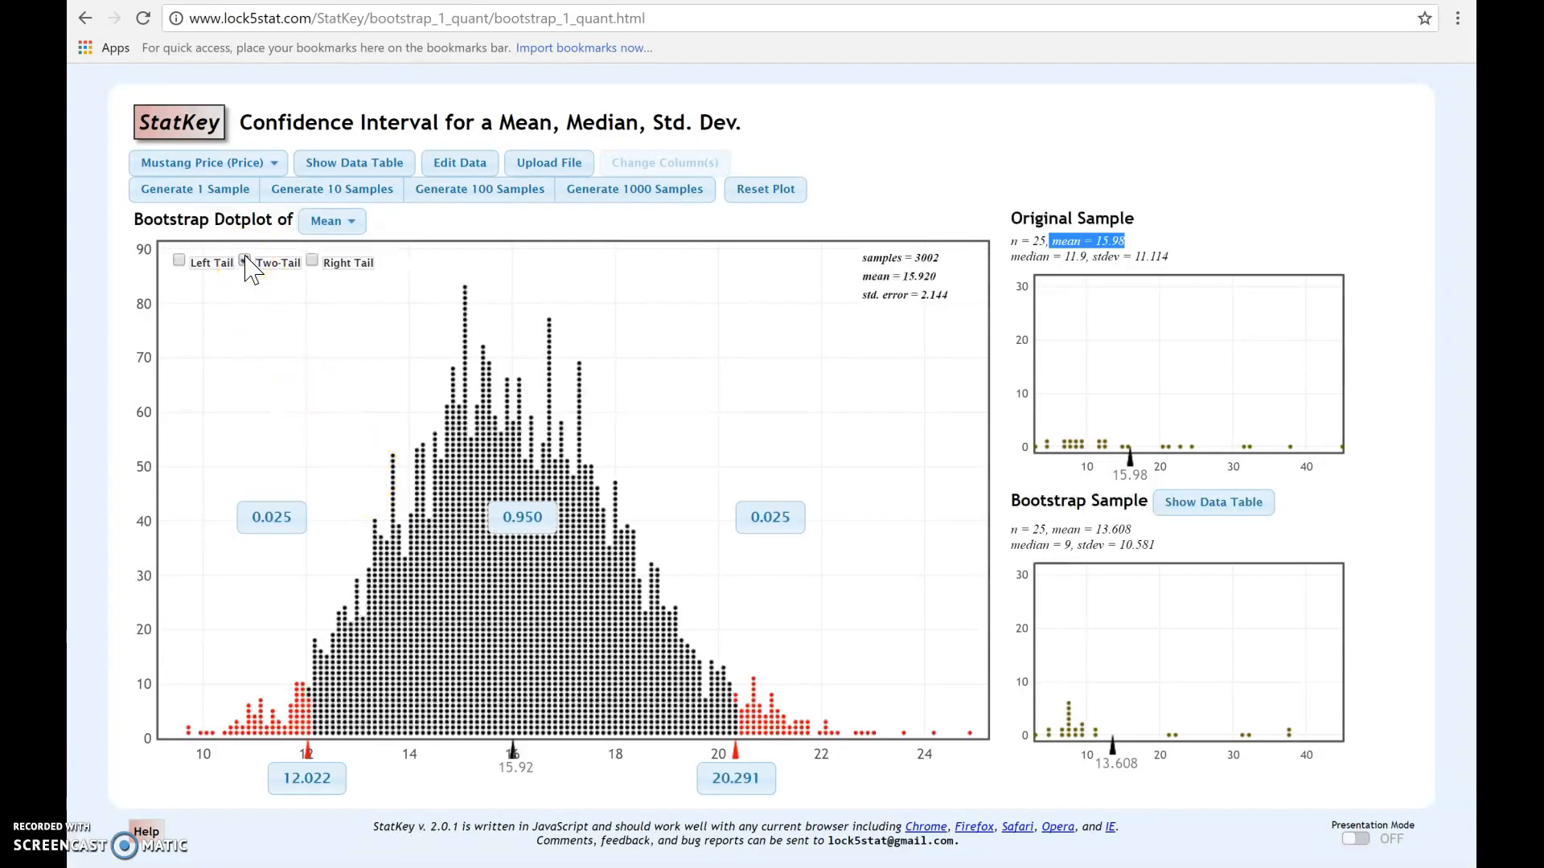
{"action": "left_click", "coordinate": [508, 540]}
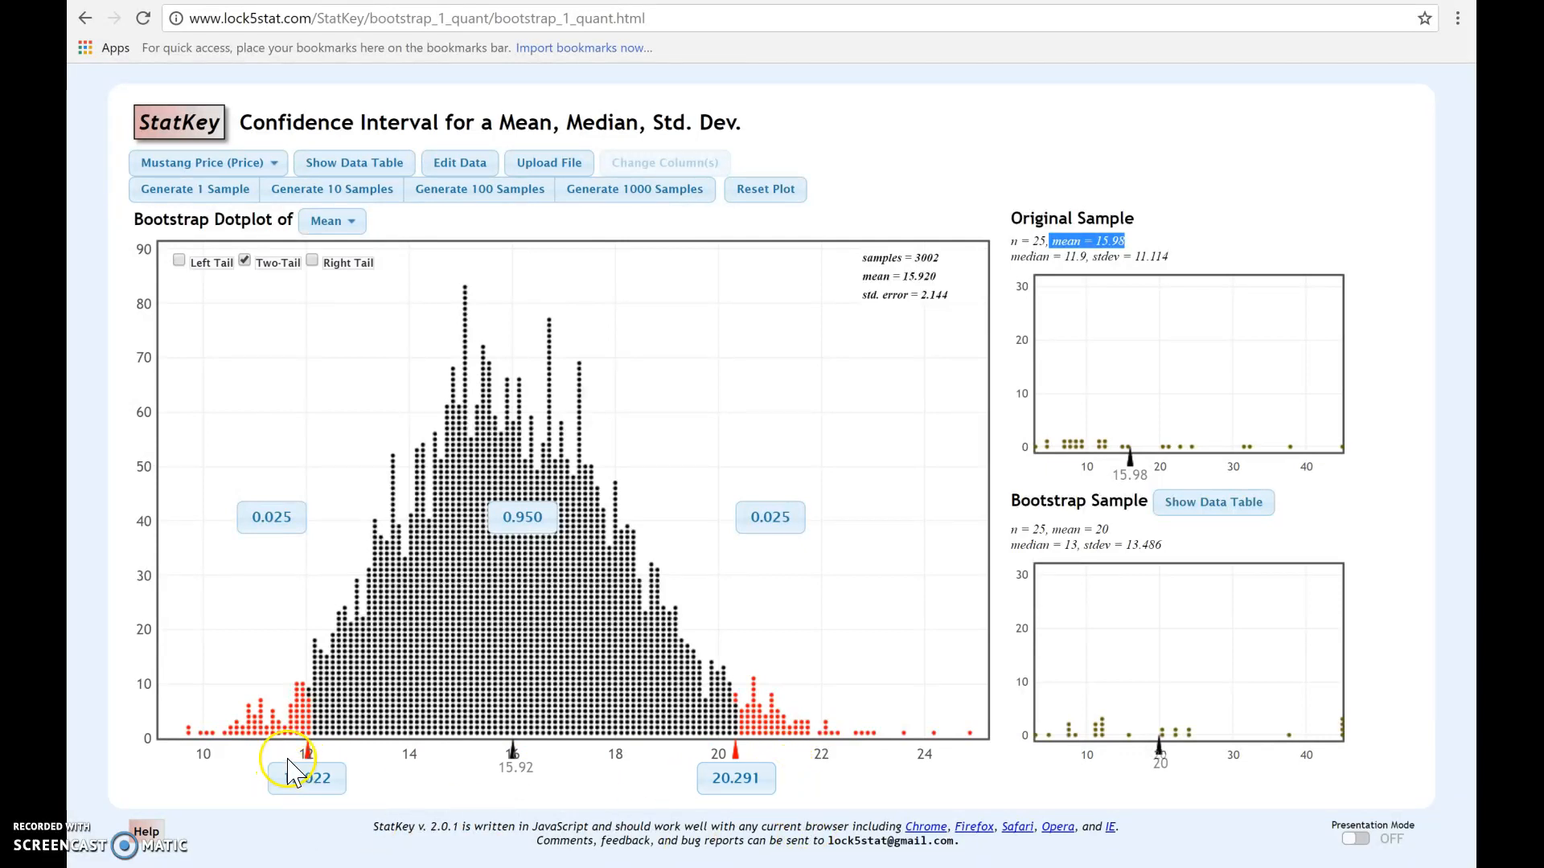
{"action": "left_click", "coordinate": [758, 778]}
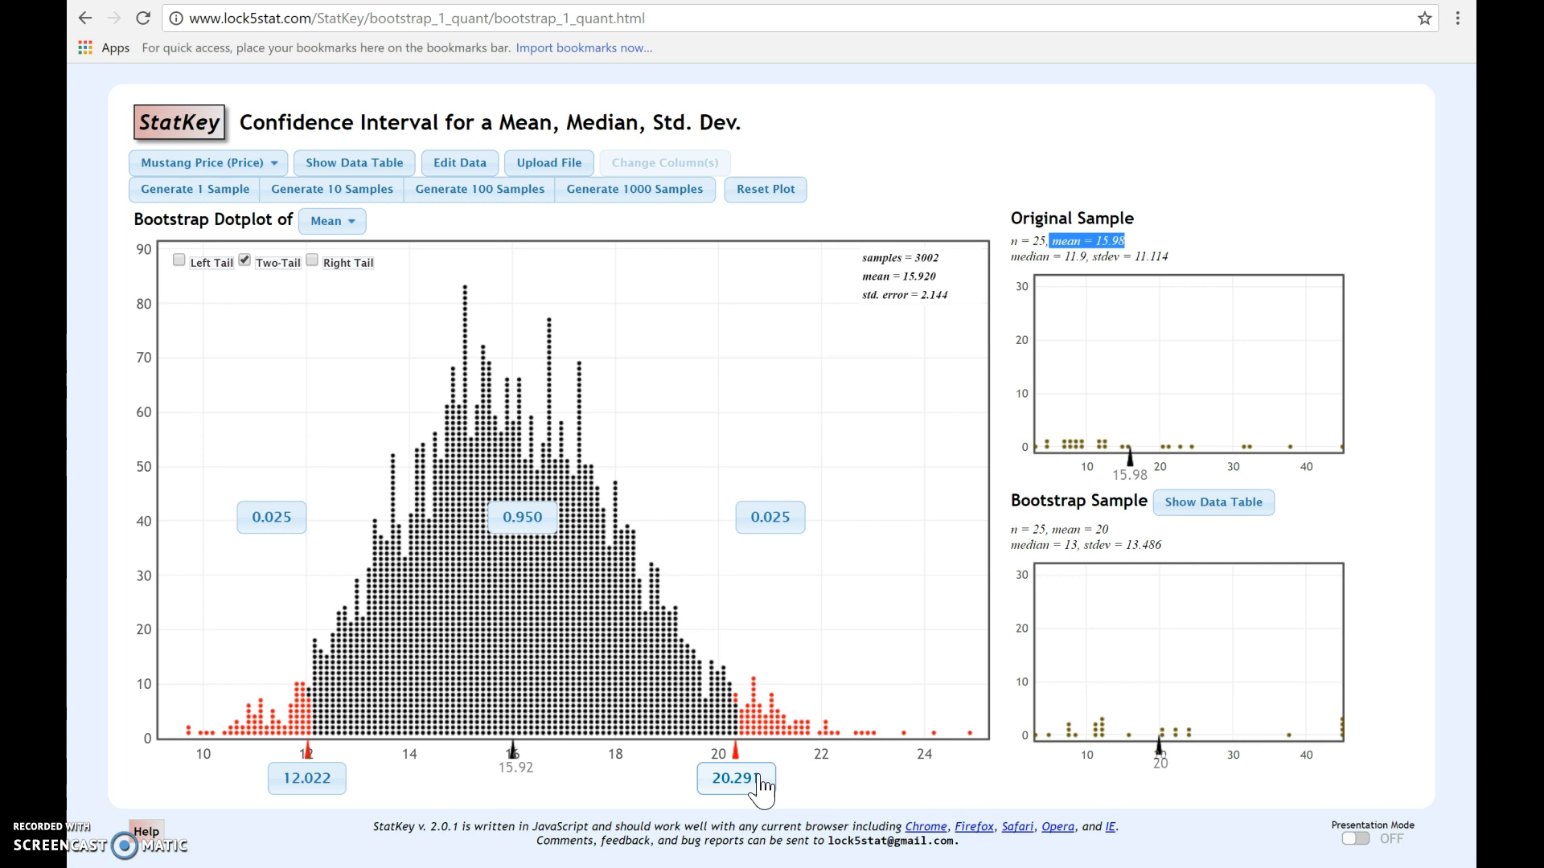
{"action": "left_click", "coordinate": [547, 666]}
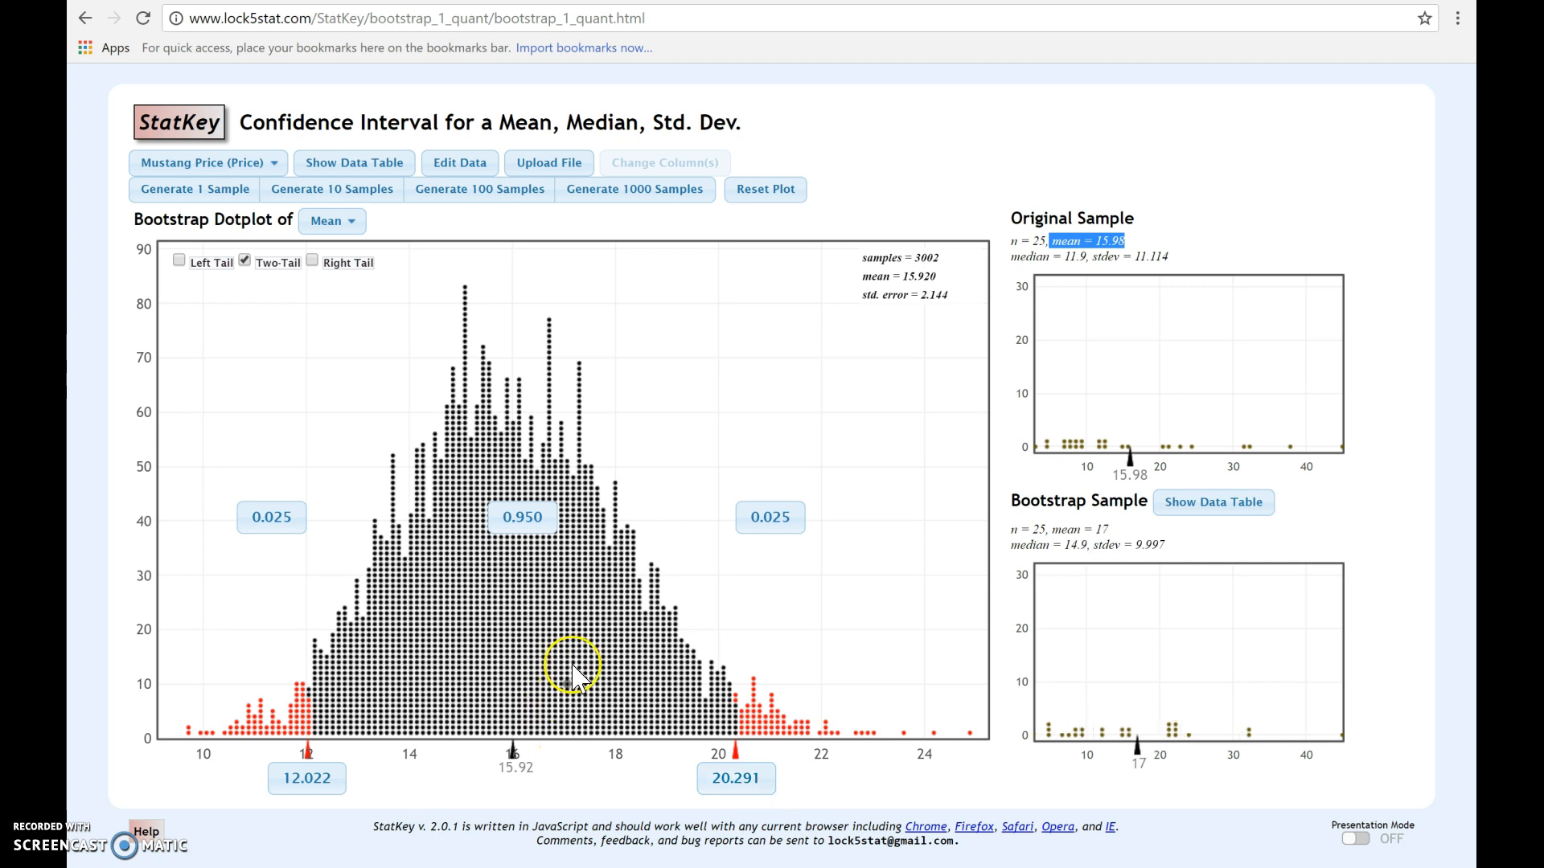
Set the middle proportion of the two-tail interval to .99
{"action": "left_click", "coordinate": [529, 521]}
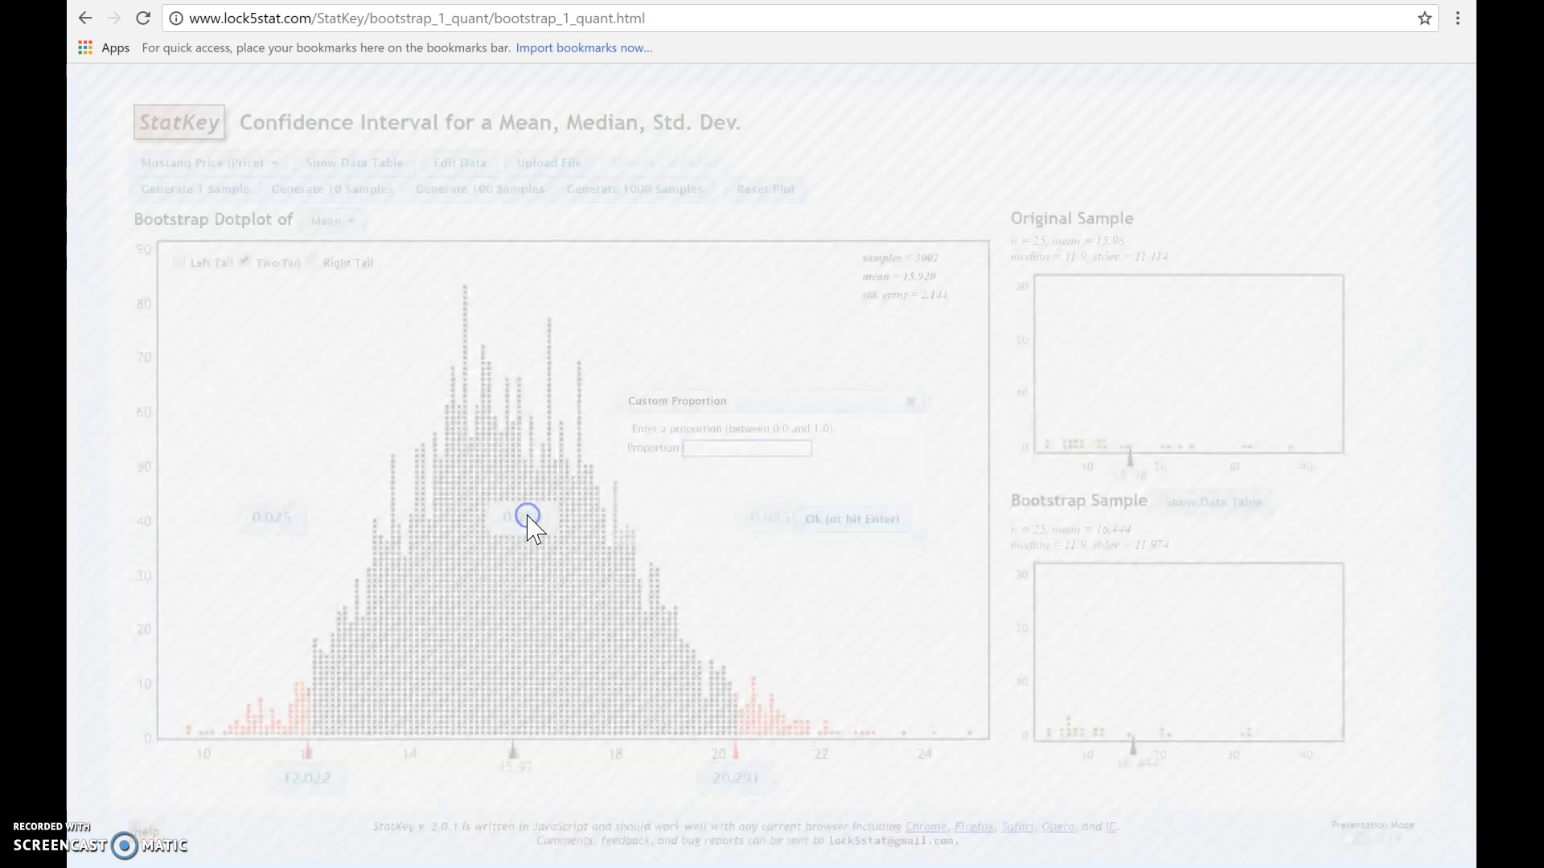
{"action": "type", "text": "."}
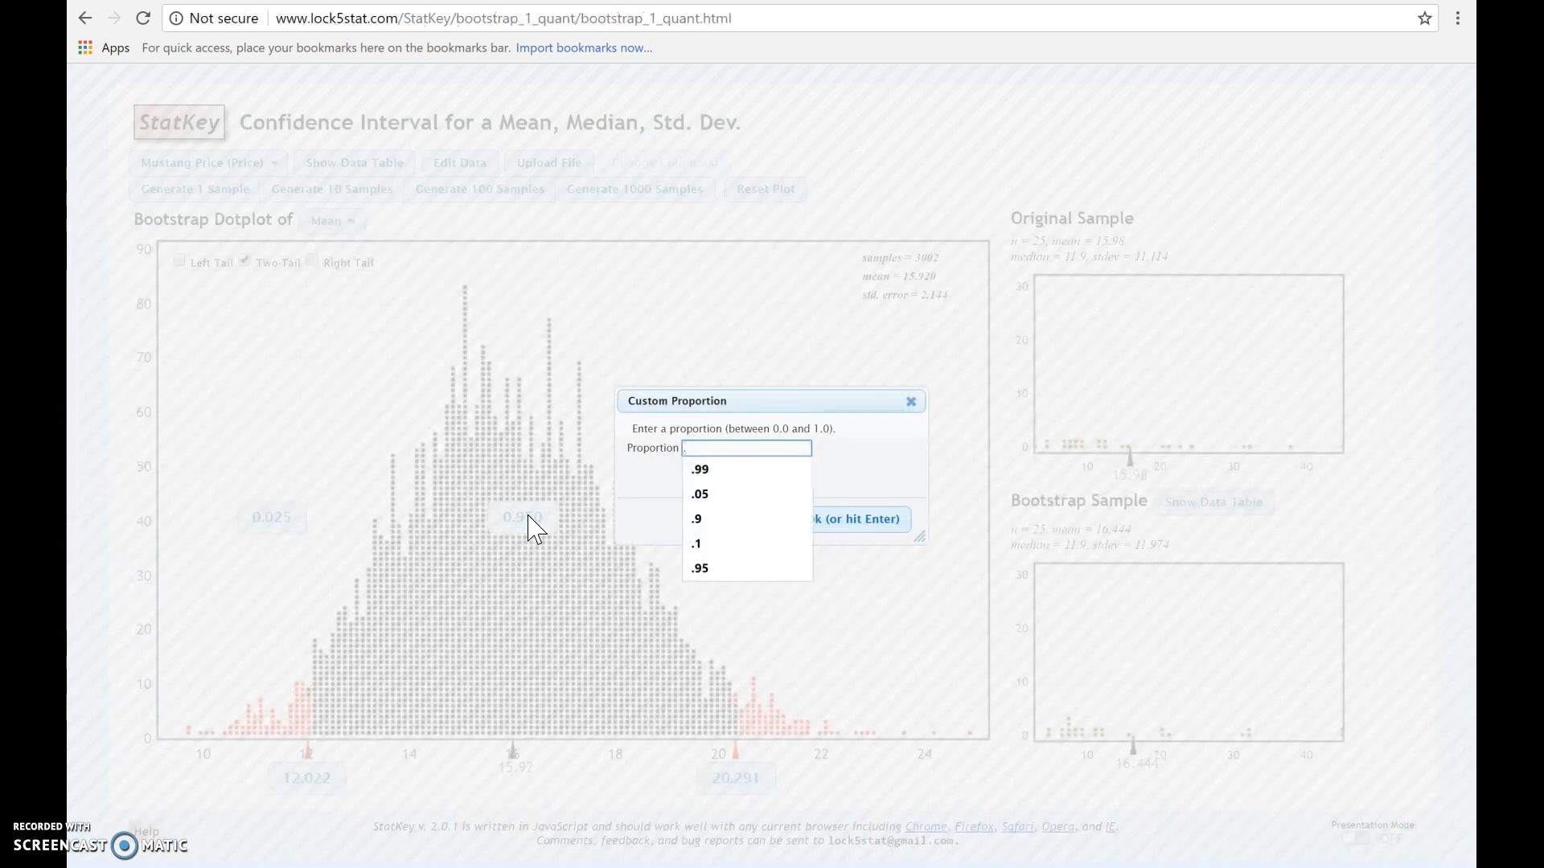
{"action": "type", "text": "99"}
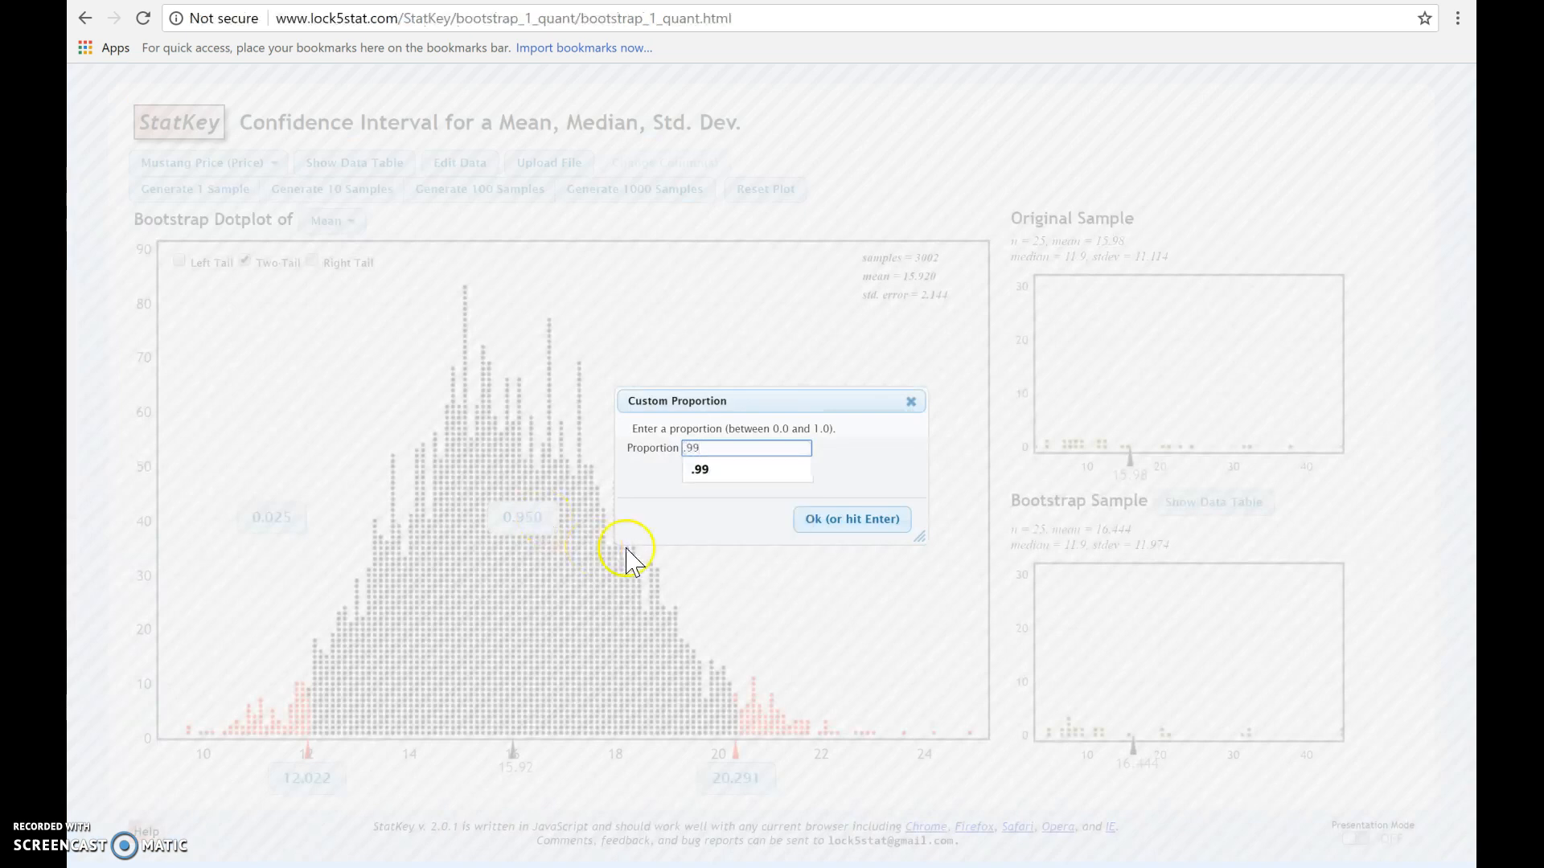
{"action": "left_click", "coordinate": [882, 521]}
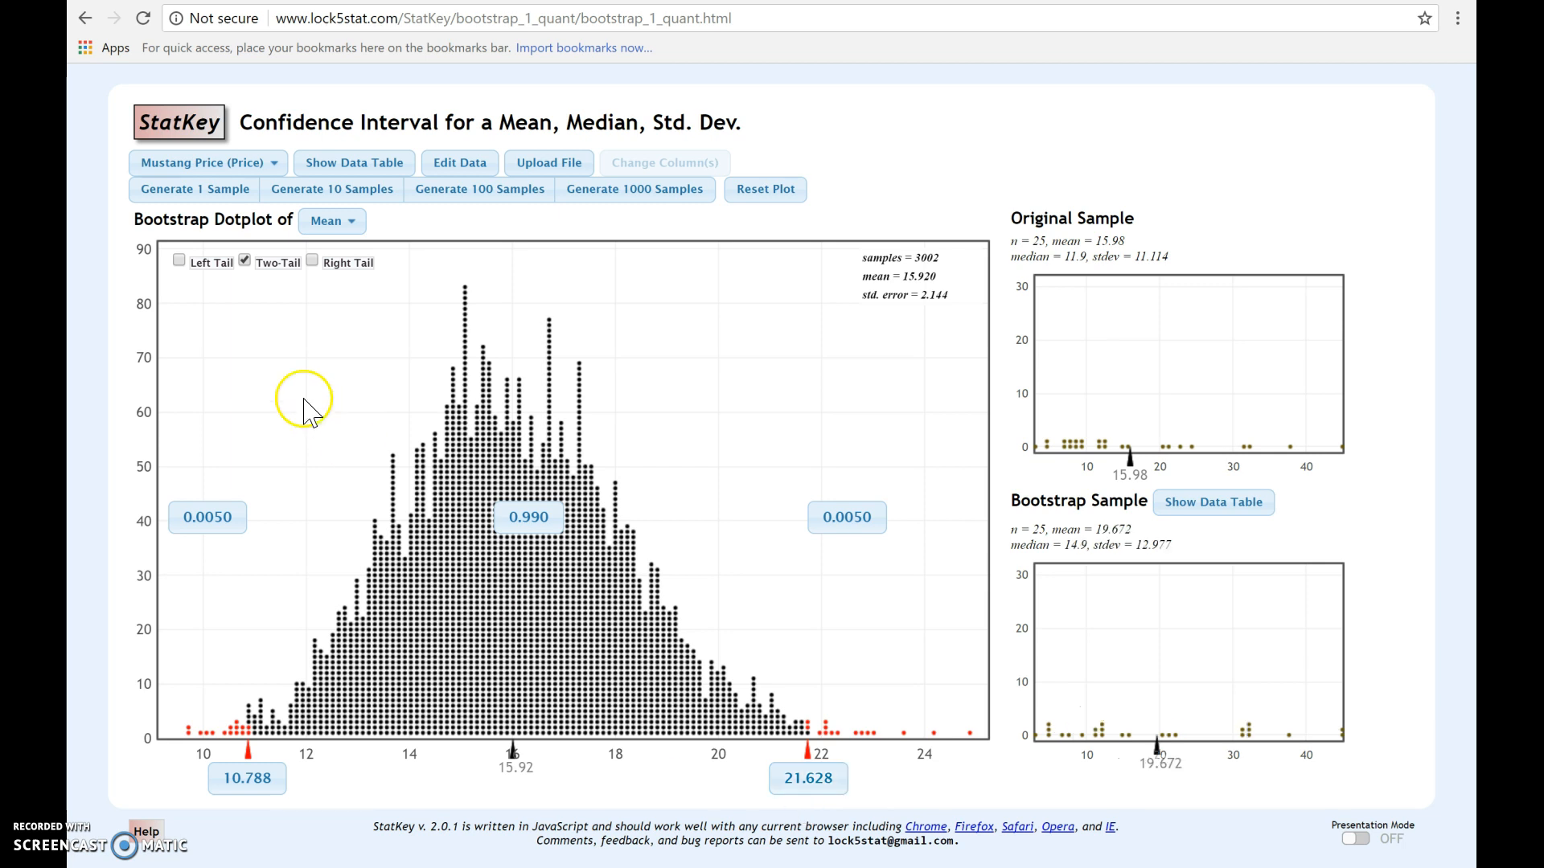
Return to the StatKey home page and open the bootstrap confidence interval tool for a difference in proportions
{"action": "left_click", "coordinate": [174, 133]}
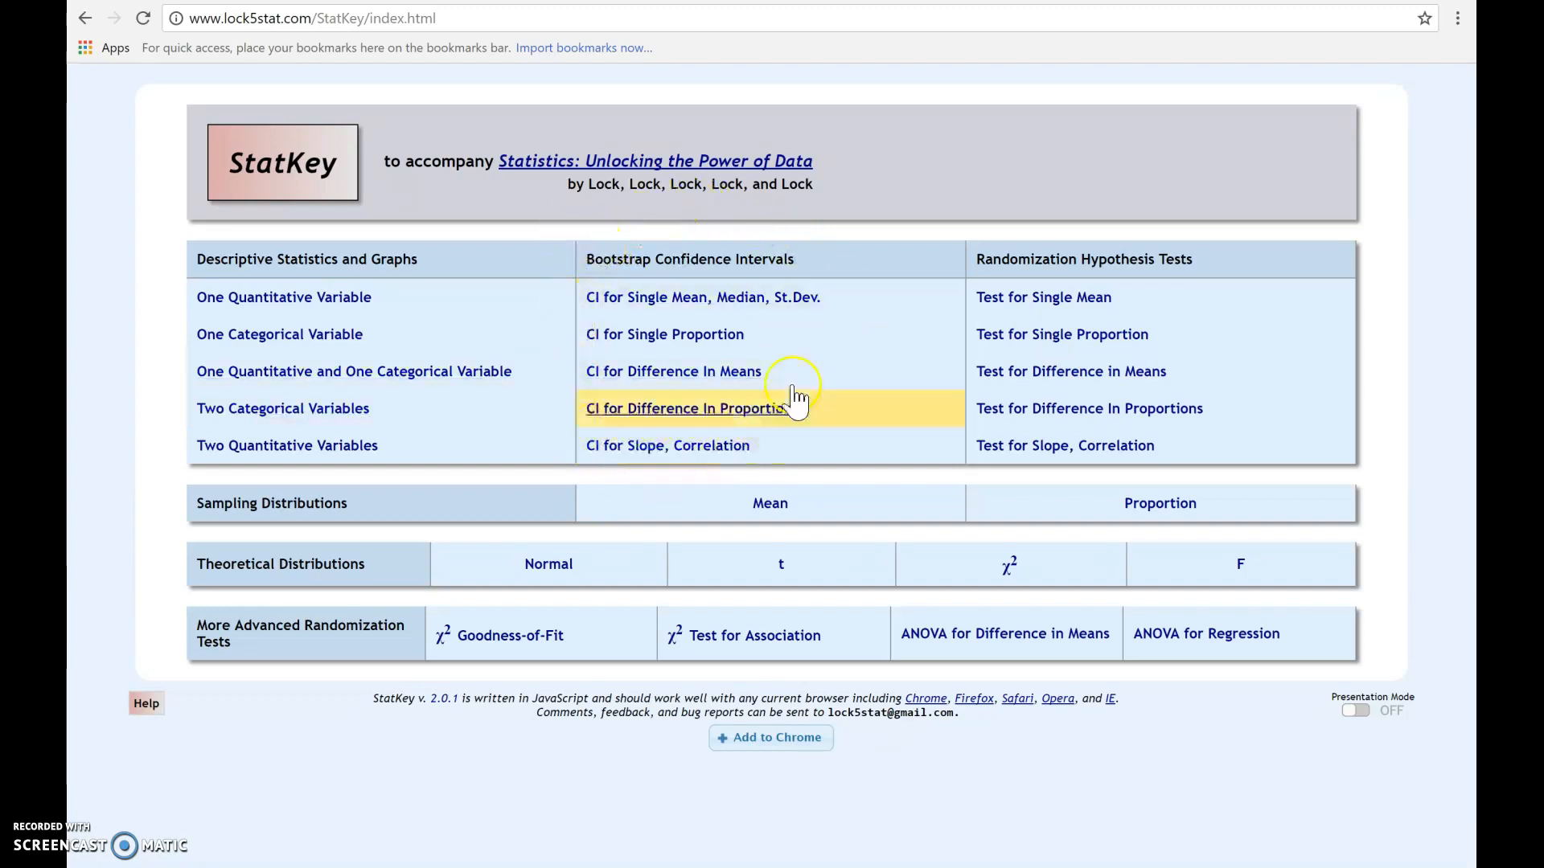
{"action": "left_click", "coordinate": [702, 408]}
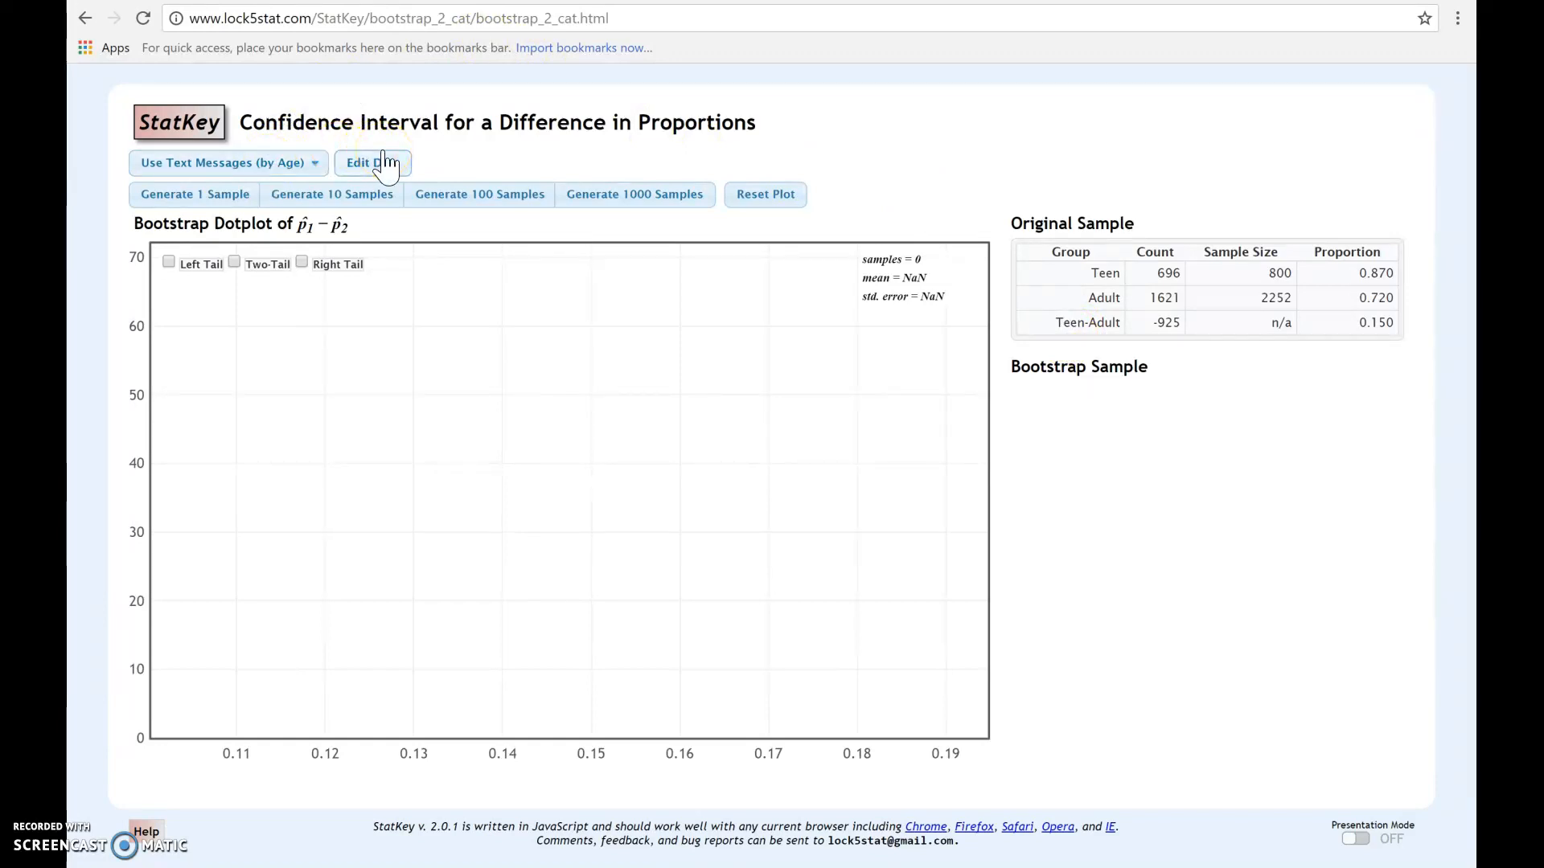
Generate one bootstrap sample for Use Text Messages (by Age) and highlight its Teen-Adult difference in proportions
{"action": "left_click", "coordinate": [209, 198]}
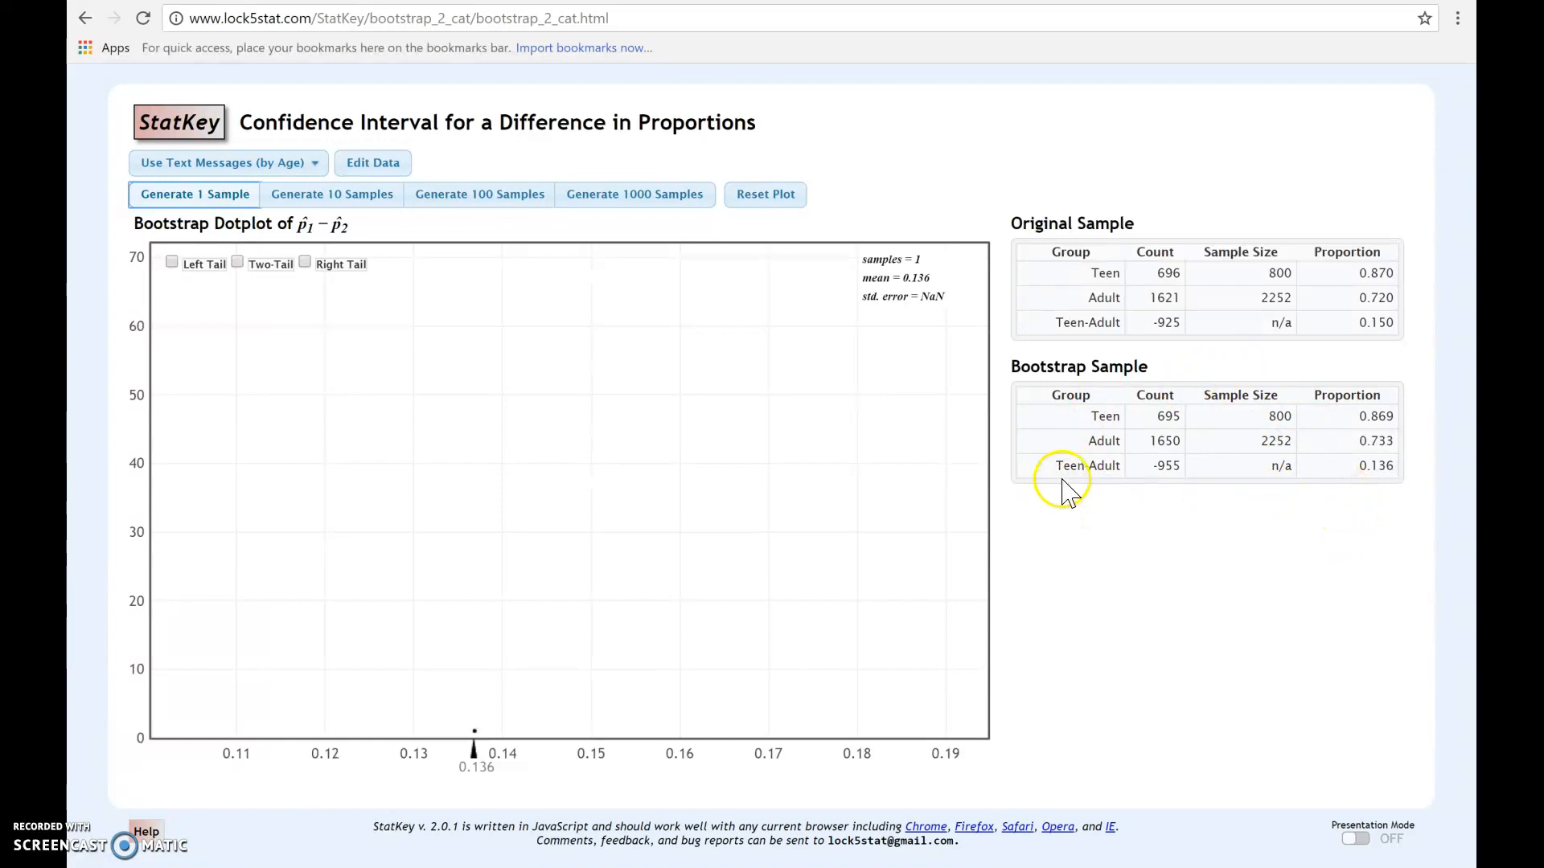
{"action": "left_click", "coordinate": [1356, 466]}
{"action": "left_click_drag", "start_coordinate": [1357, 467], "coordinate": [1395, 466]}
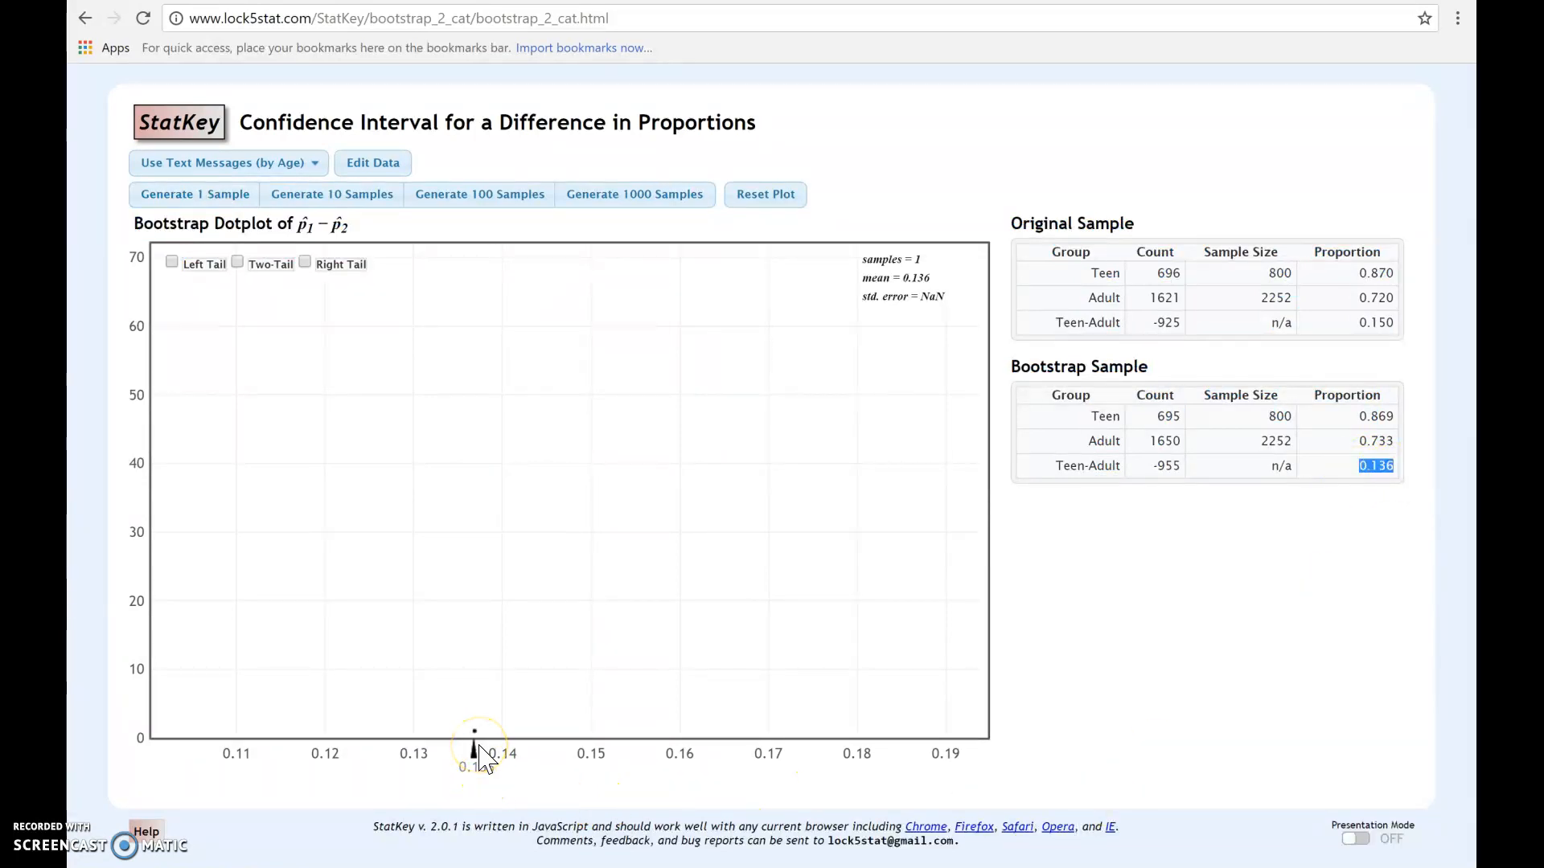
Generate three batches of 1000 additional bootstrap samples, and highlight the original sample's Teen-Adult difference in proportions and the dotplot's standard error
{"action": "left_click", "coordinate": [1189, 614]}
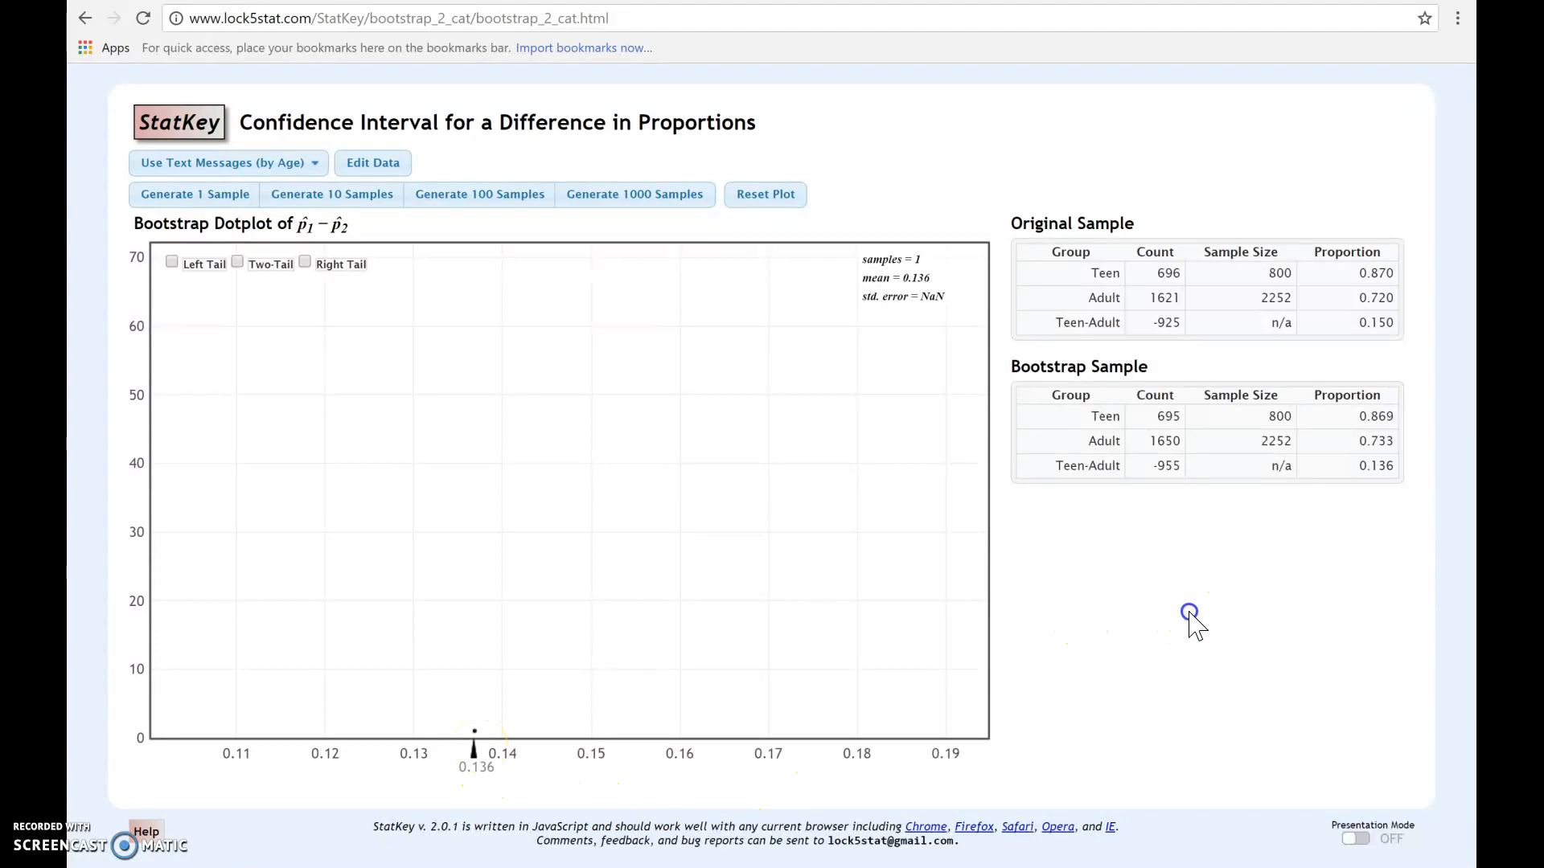
{"action": "left_click", "coordinate": [629, 201]}
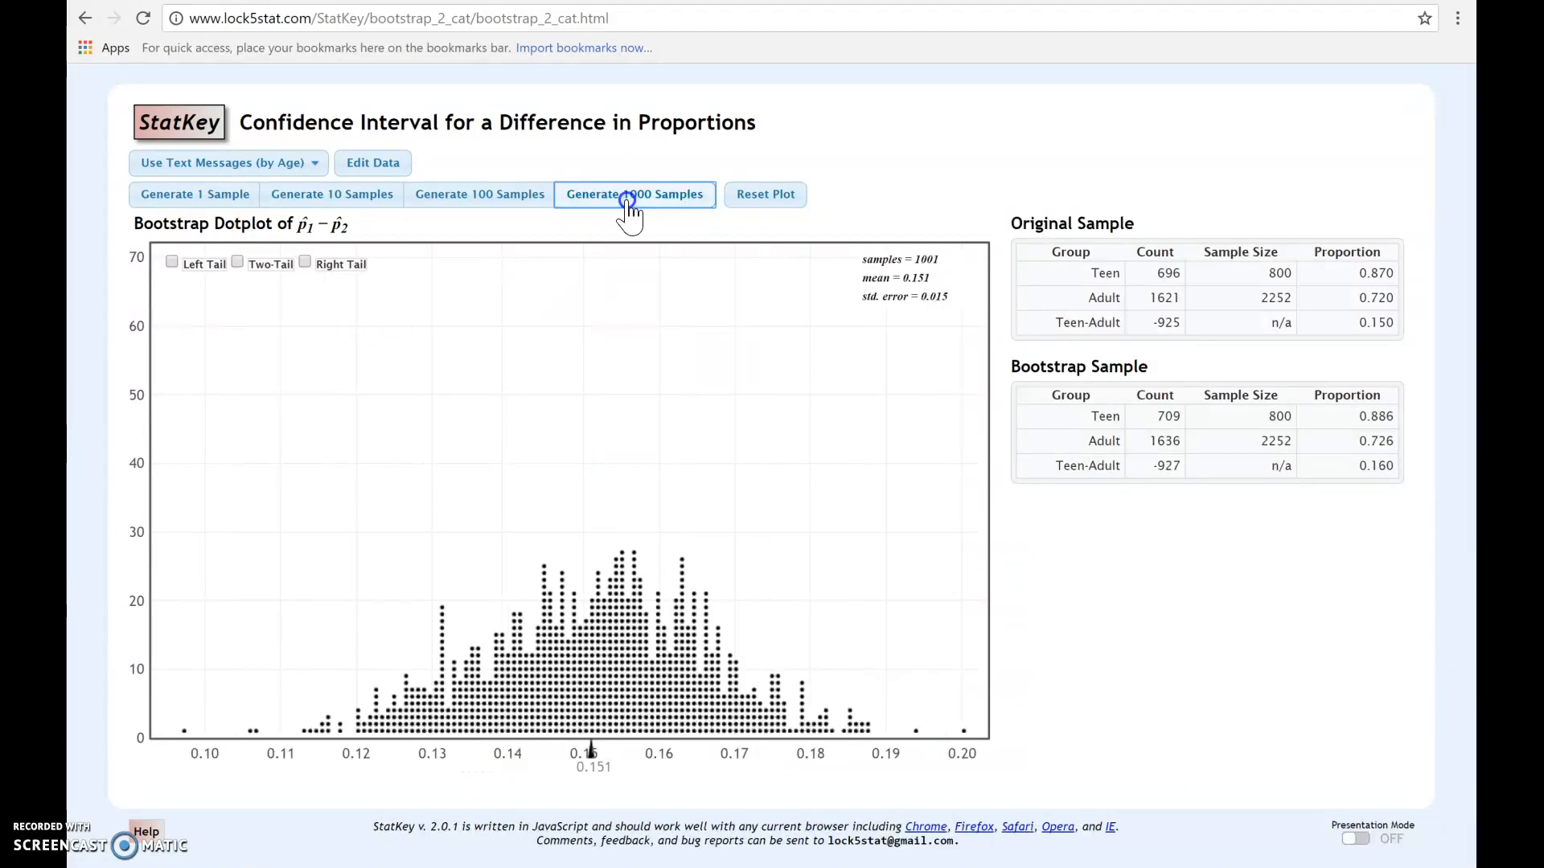
{"action": "left_click", "coordinate": [630, 200]}
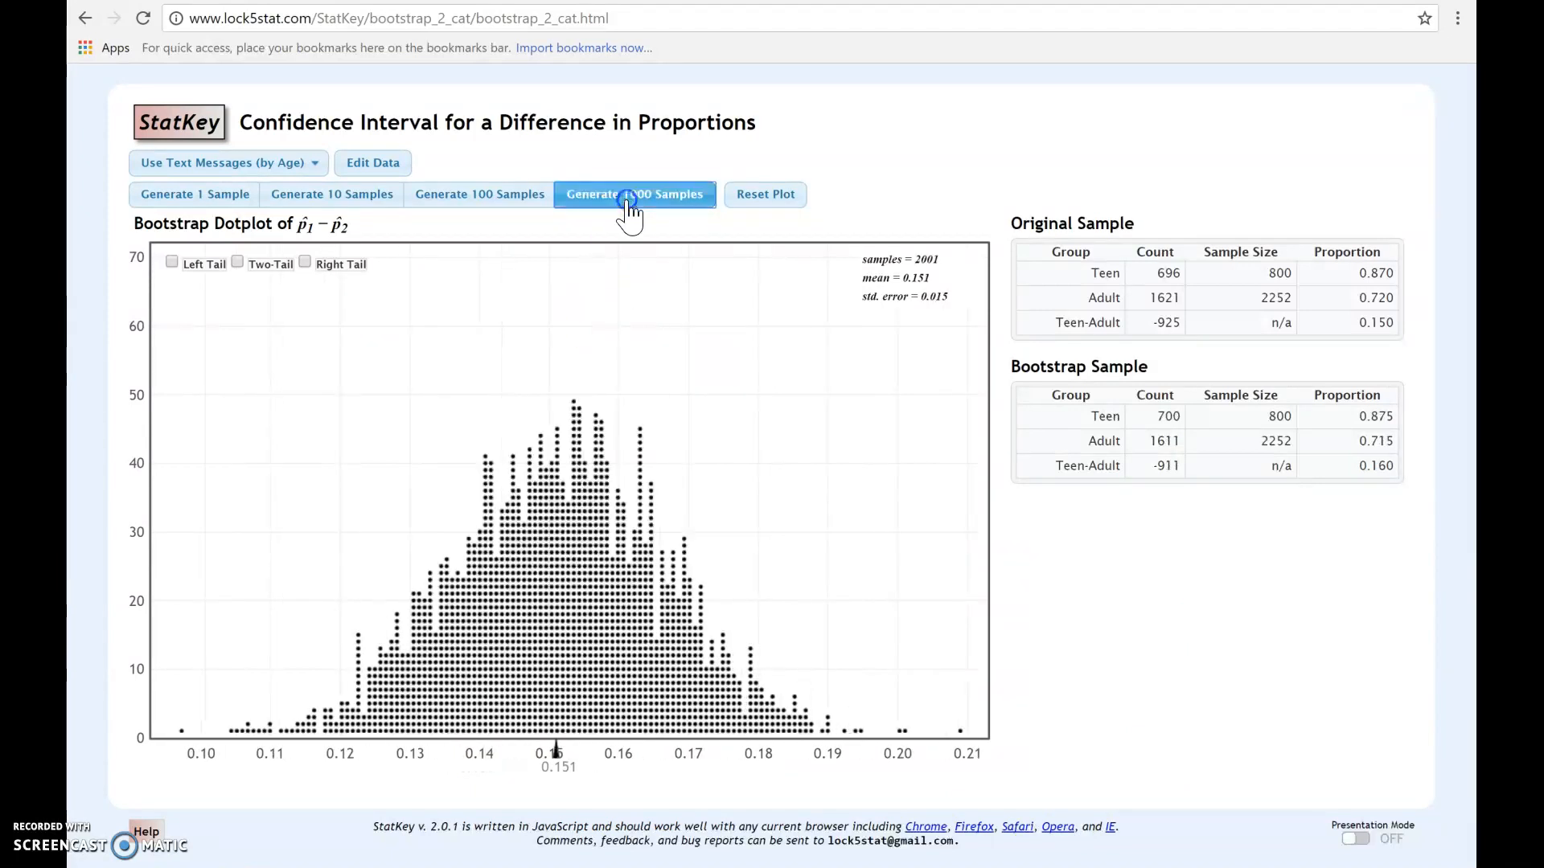
{"action": "left_click", "coordinate": [627, 203]}
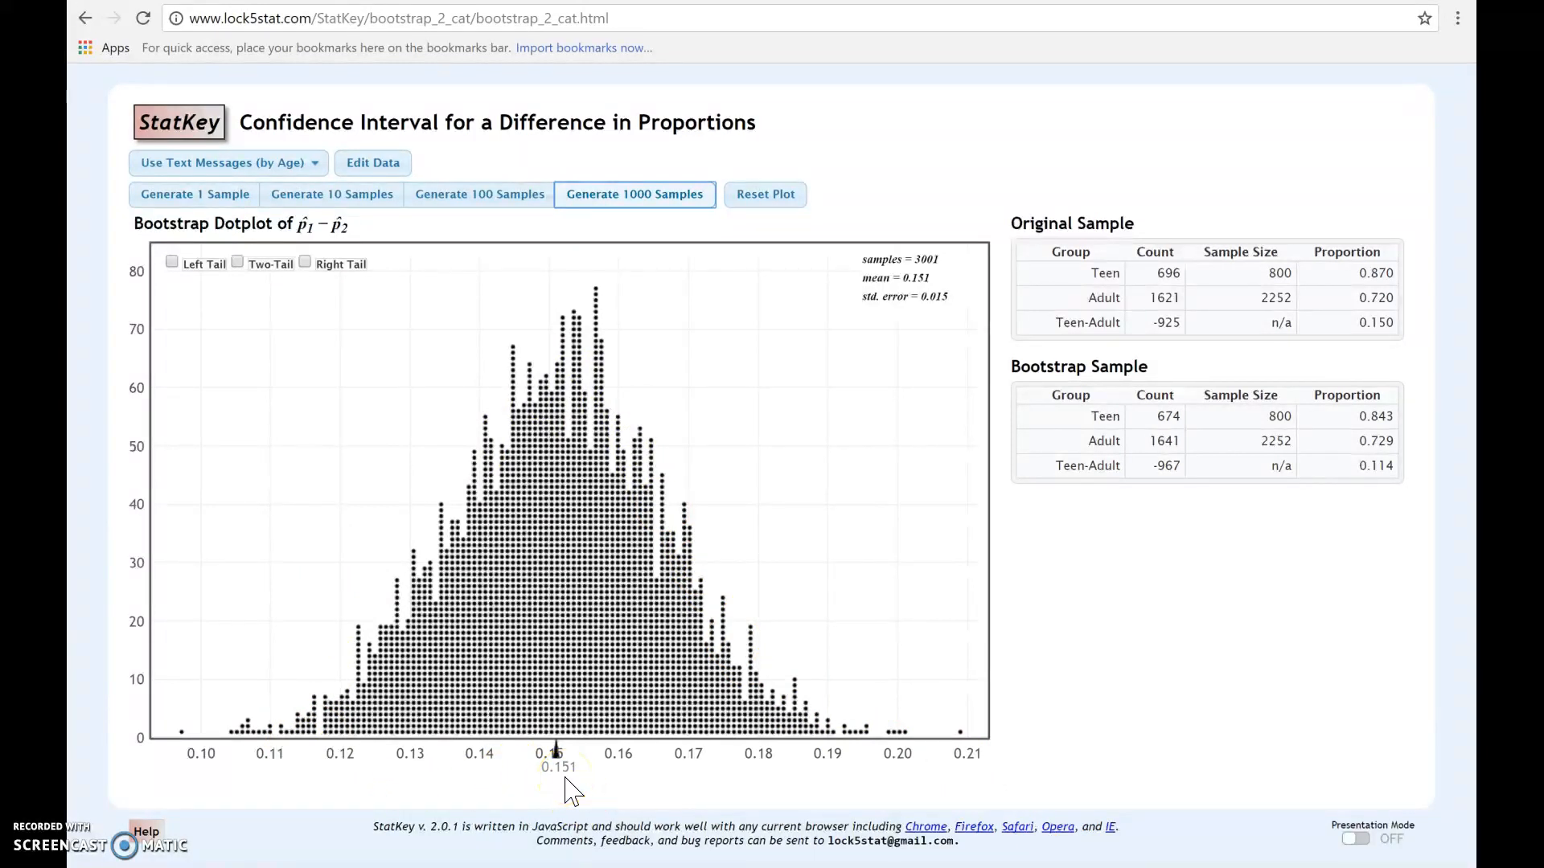
{"action": "left_click_drag", "start_coordinate": [1359, 323], "coordinate": [1399, 323]}
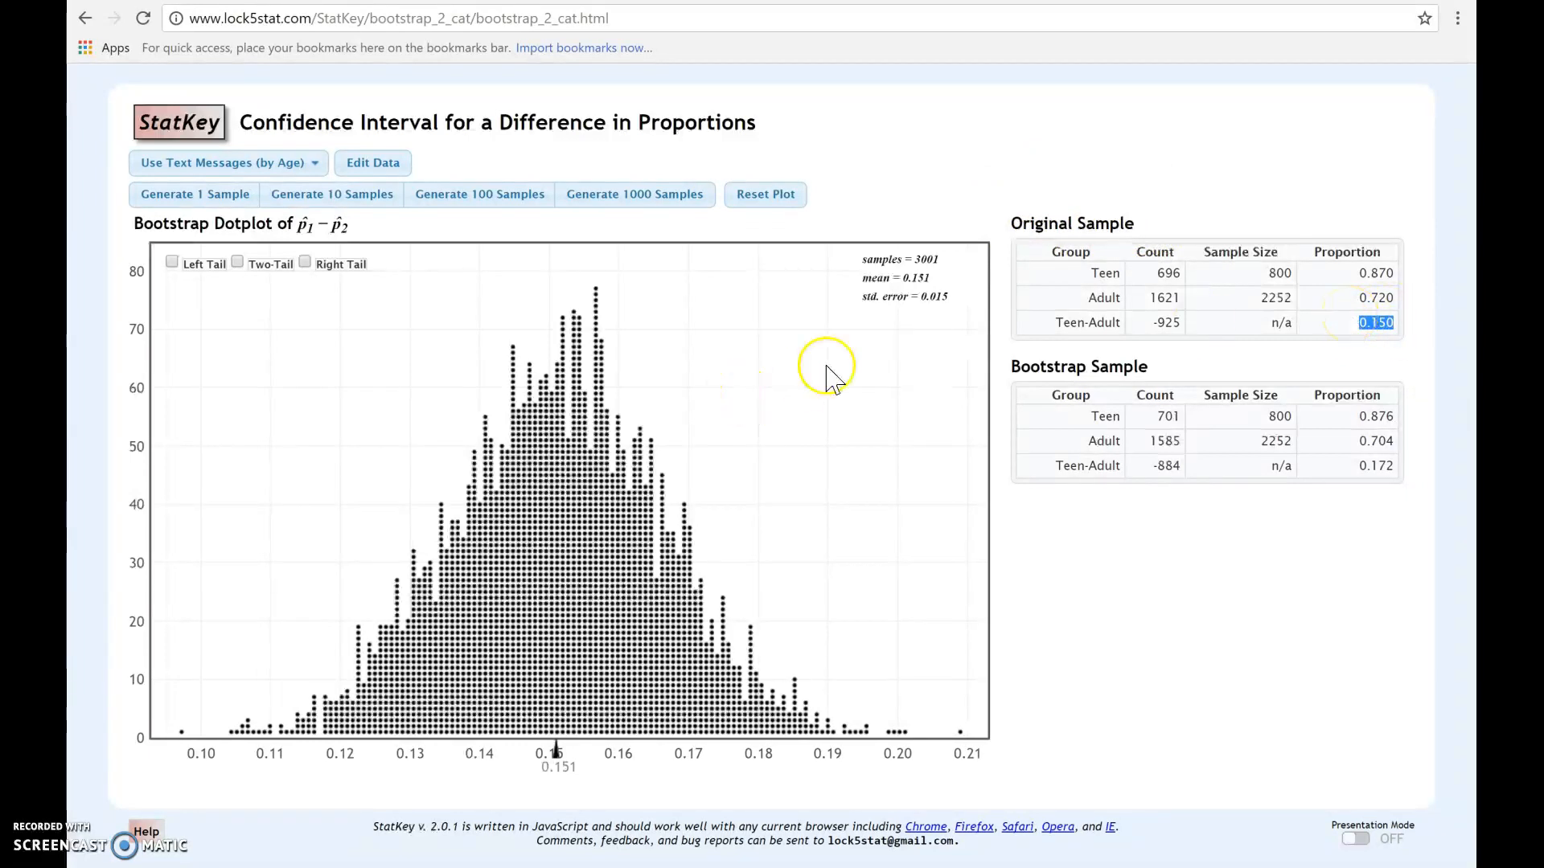
{"action": "left_click_drag", "start_coordinate": [864, 297], "coordinate": [943, 311]}
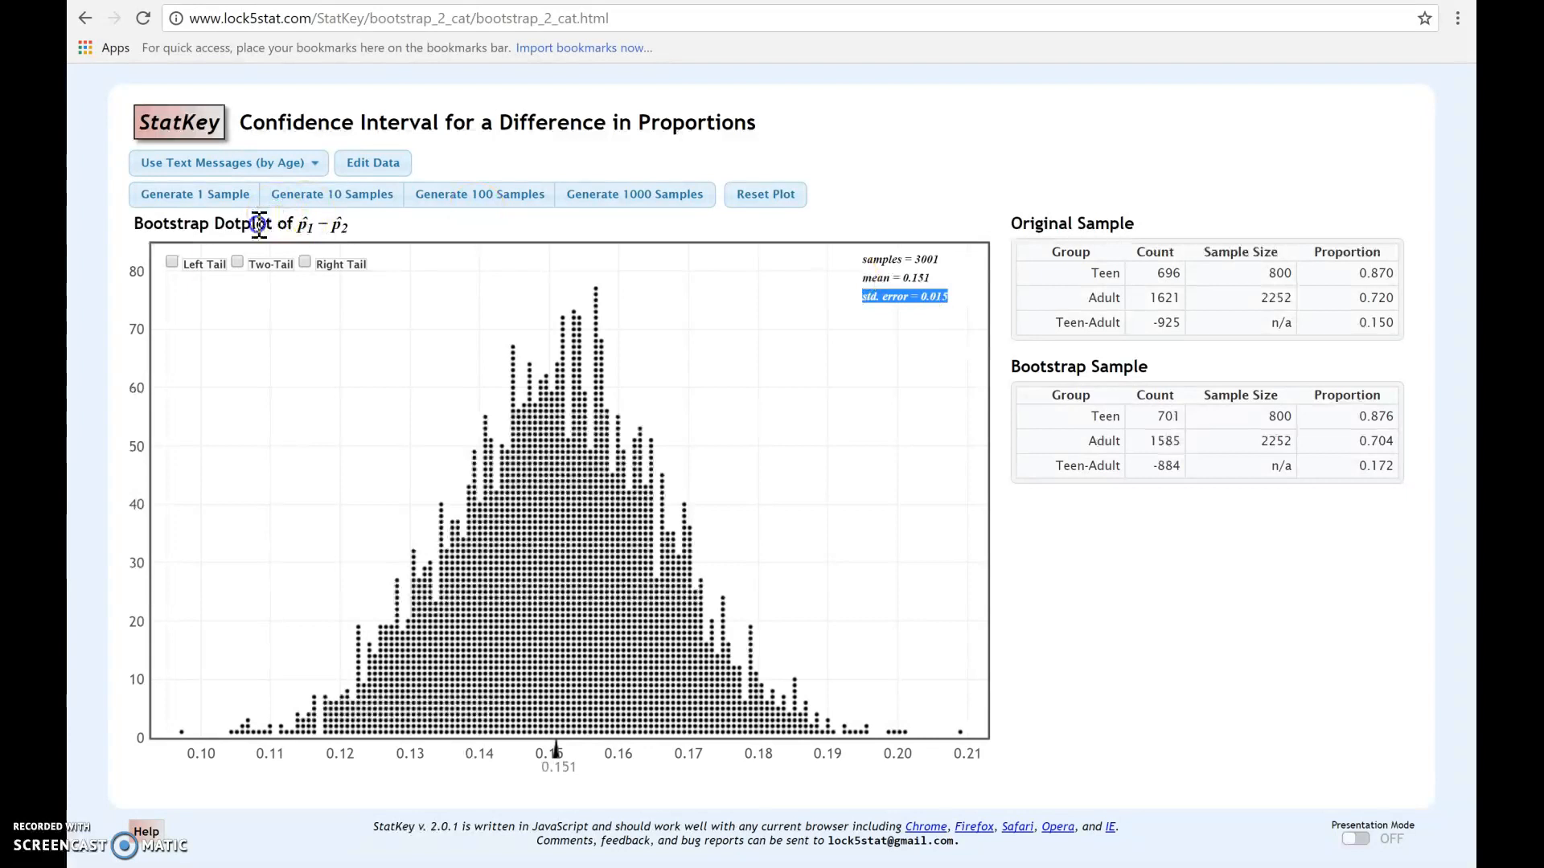
Turn on two-tail cutoffs for the difference-in-proportions dotplot and set the middle proportion to .75
{"action": "left_click", "coordinate": [237, 263]}
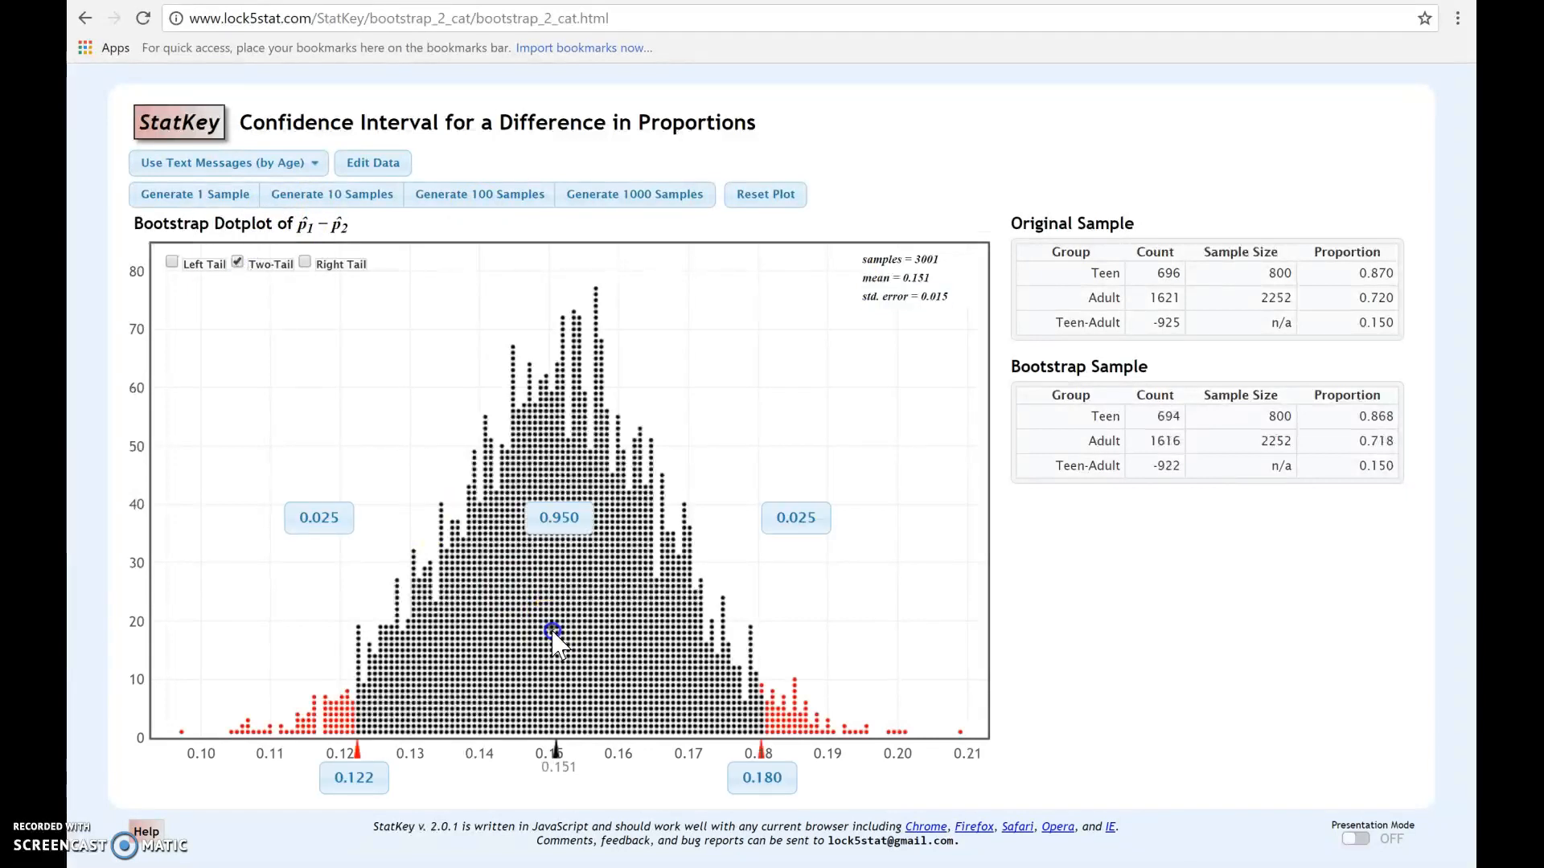
{"action": "left_click", "coordinate": [554, 533]}
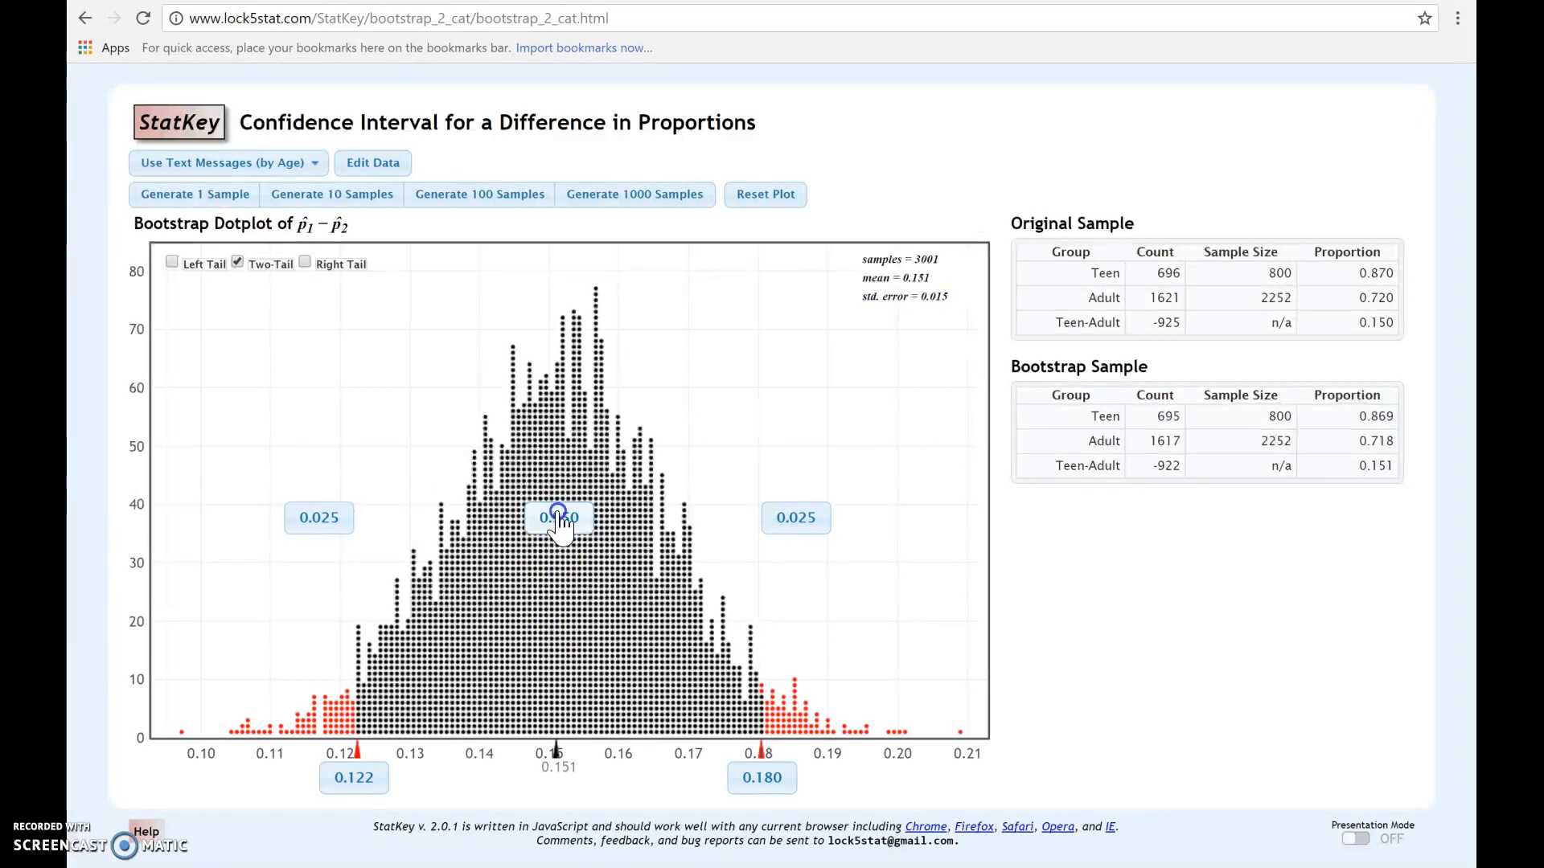
{"action": "left_click", "coordinate": [558, 515]}
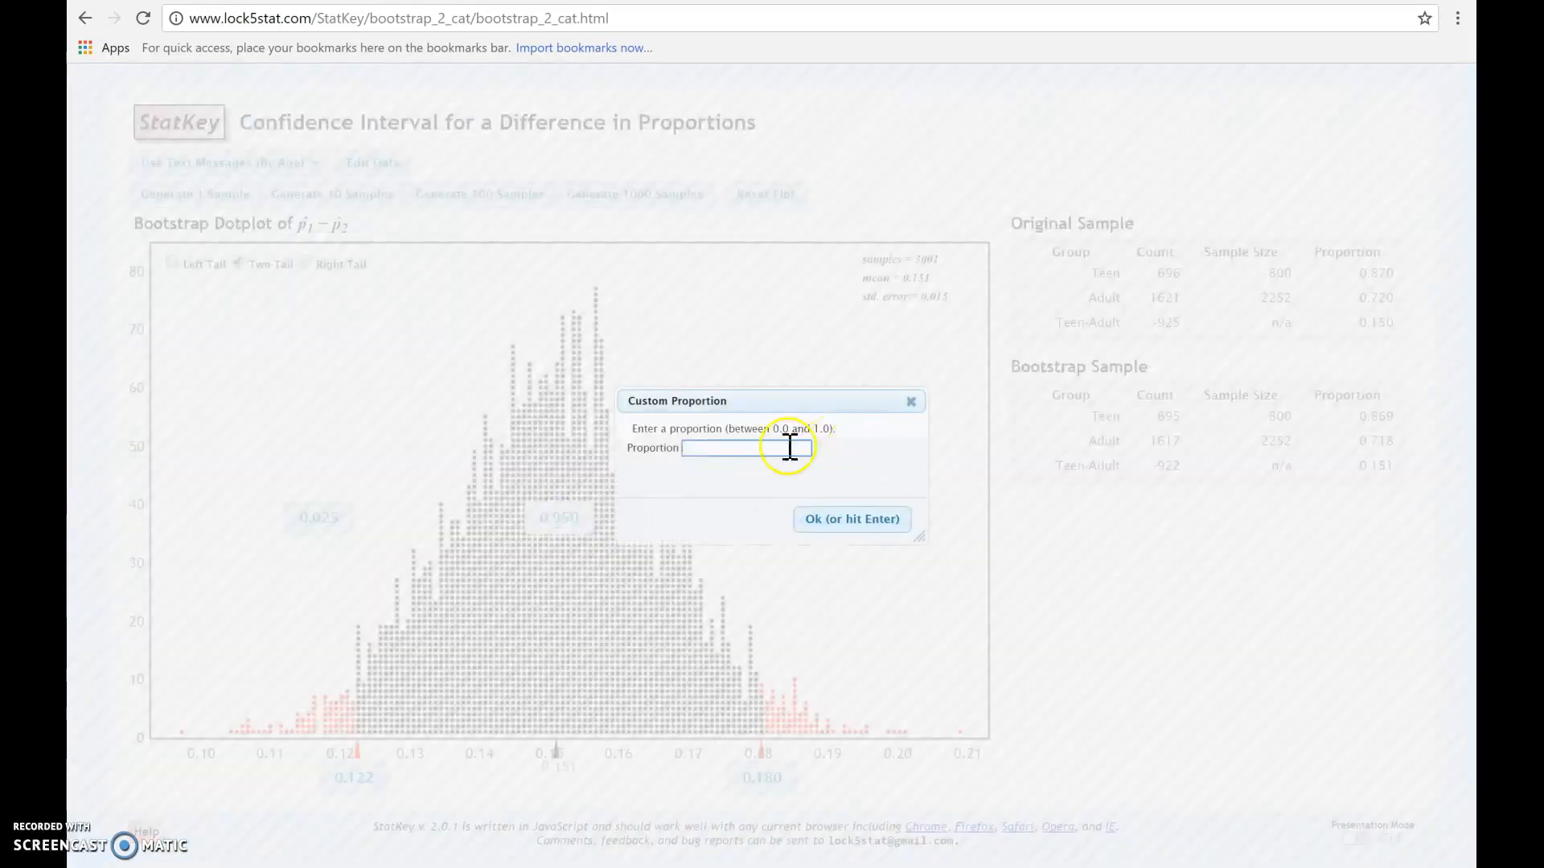
{"action": "type", "text": ".75"}
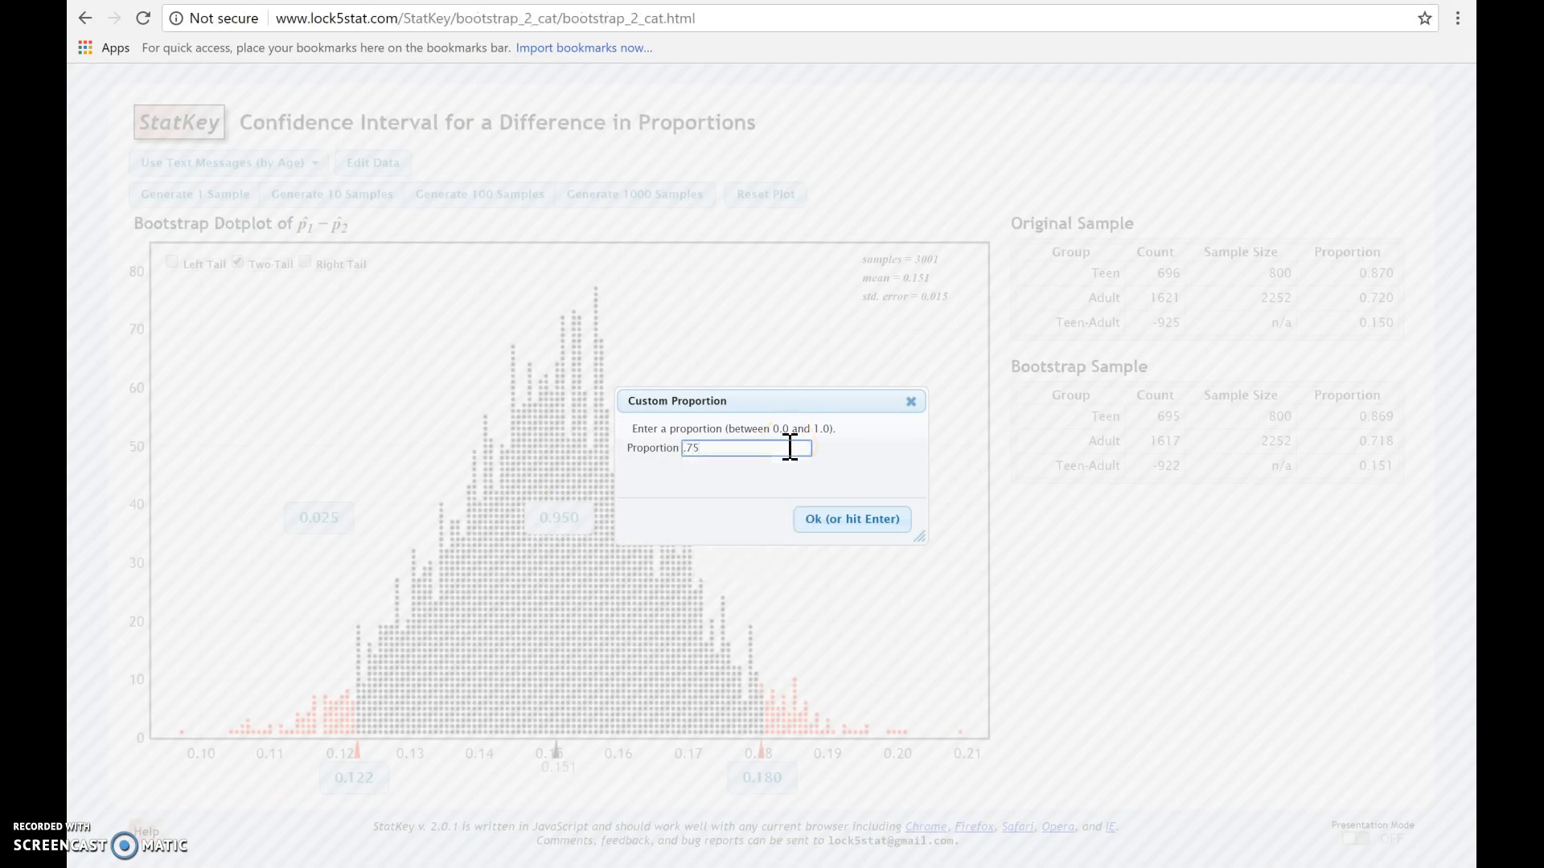
{"action": "key", "text": "Return"}
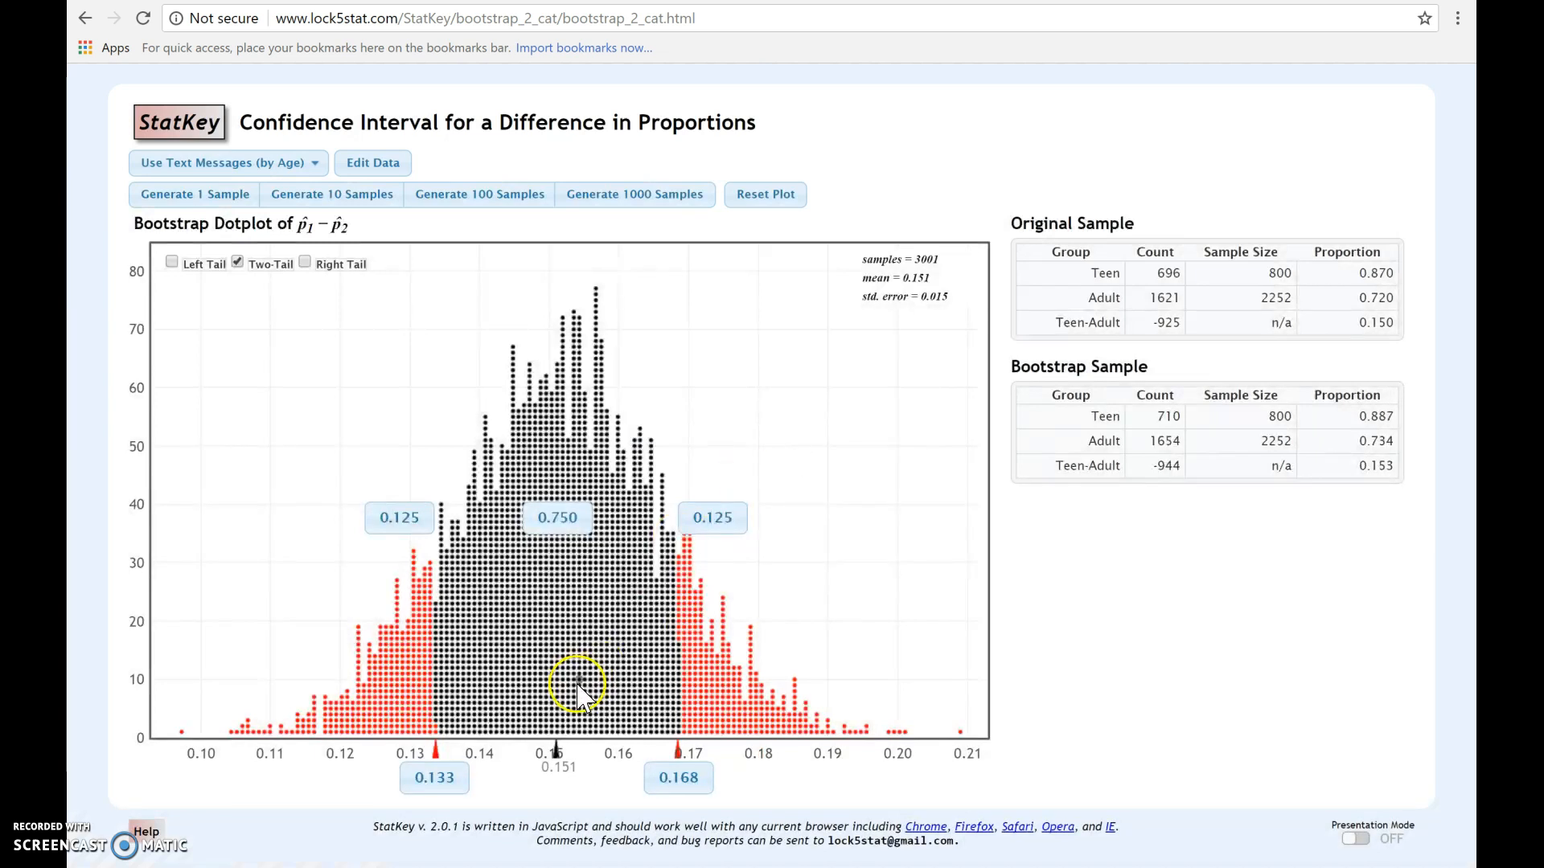